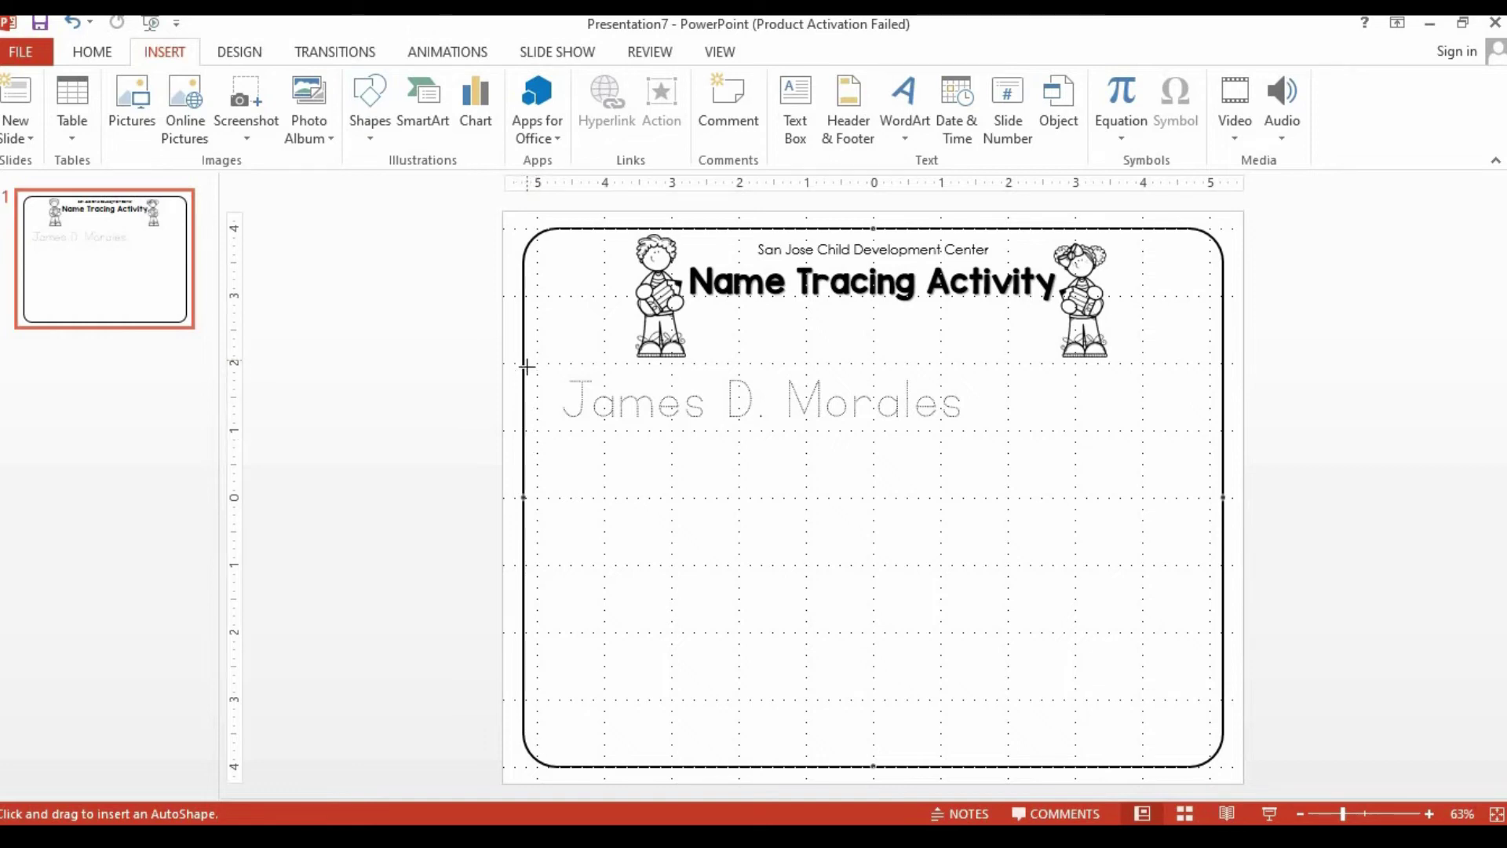
click(721, 53)
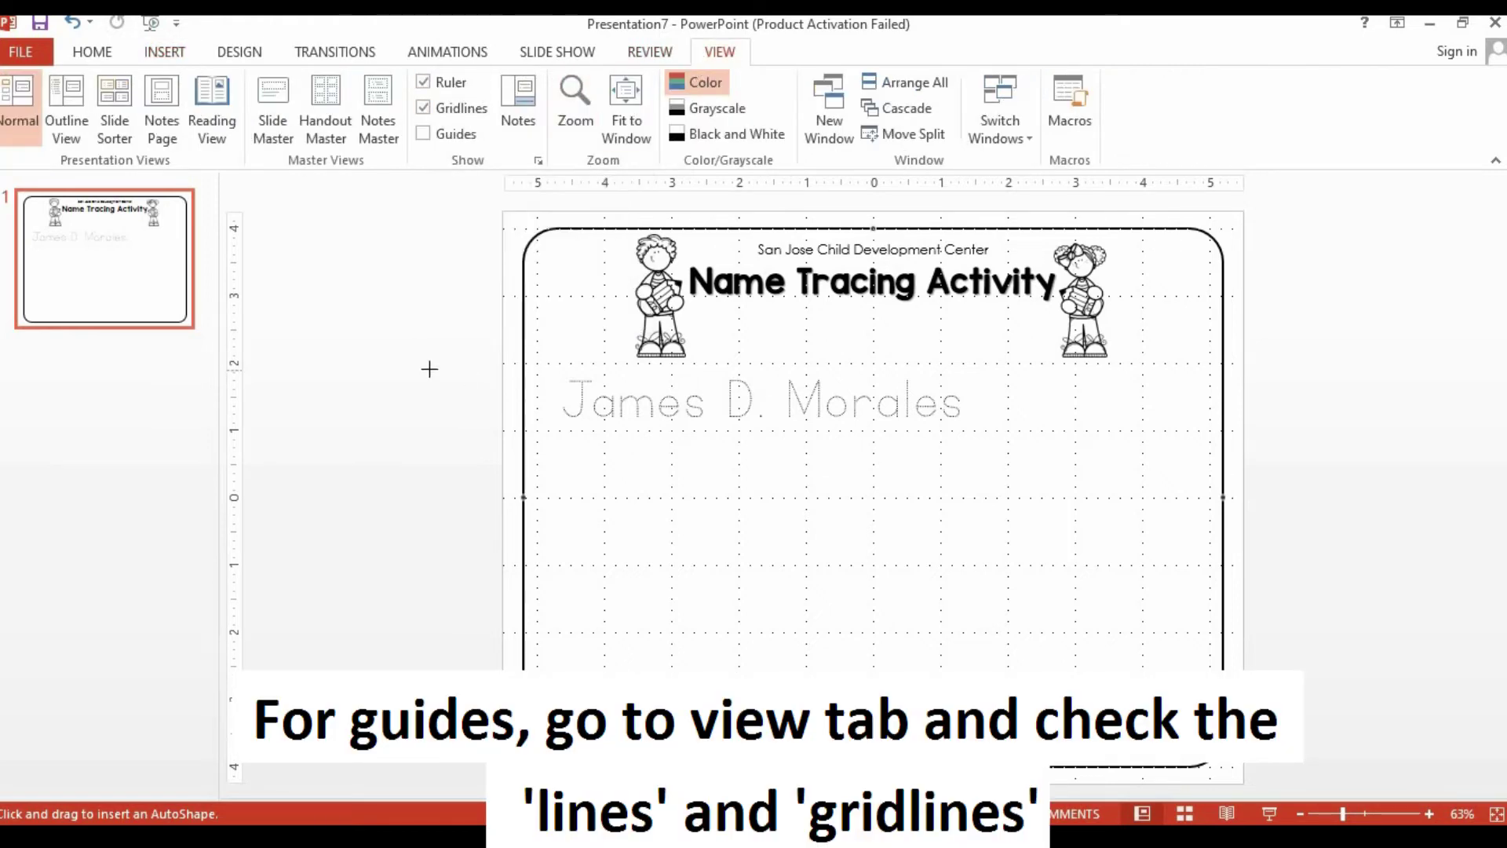
drag(429, 369, 496, 436)
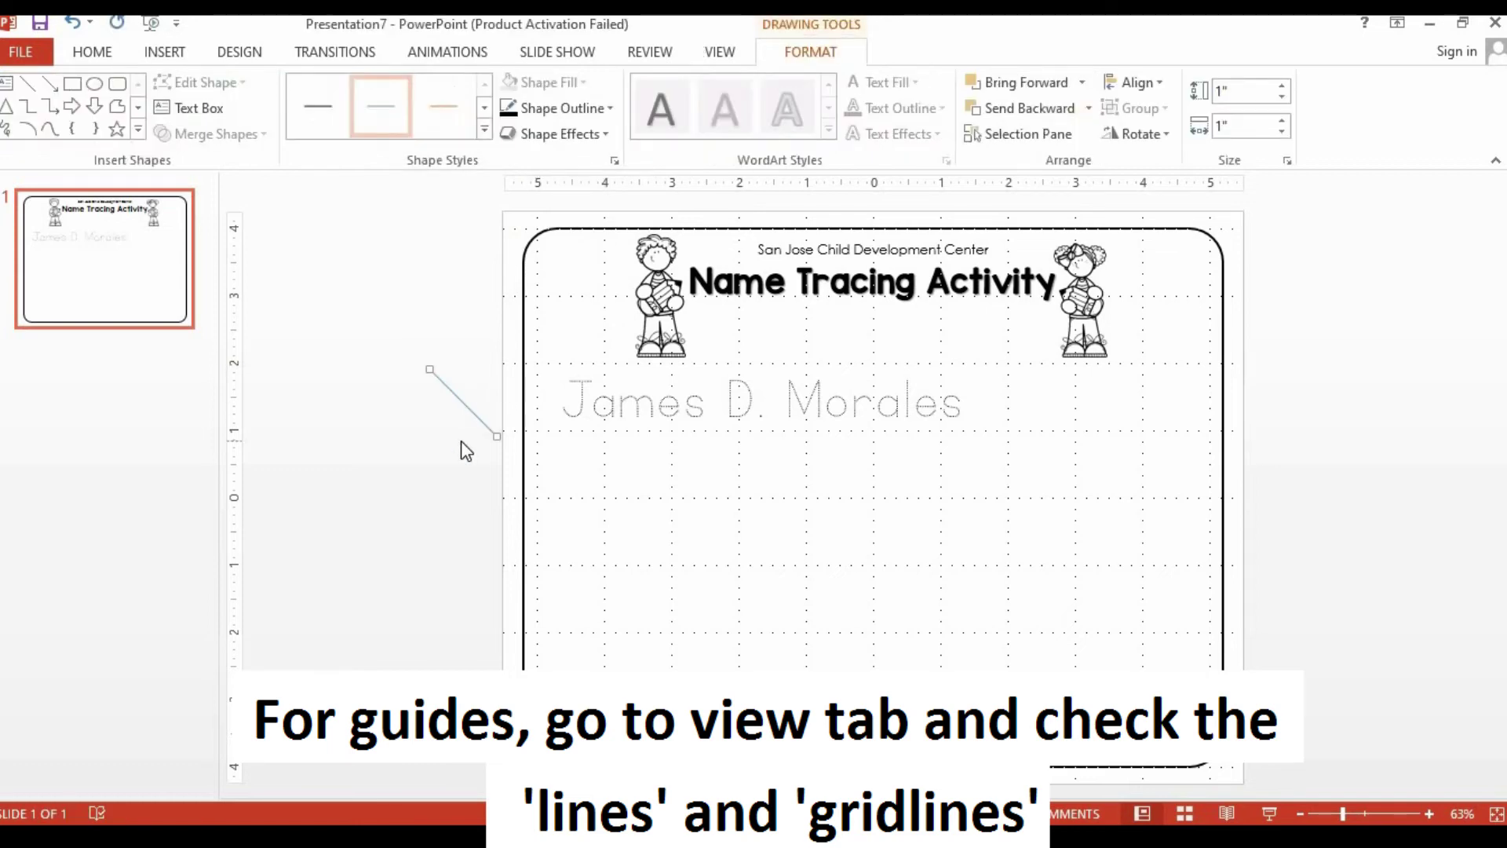
key(ctrl+z)
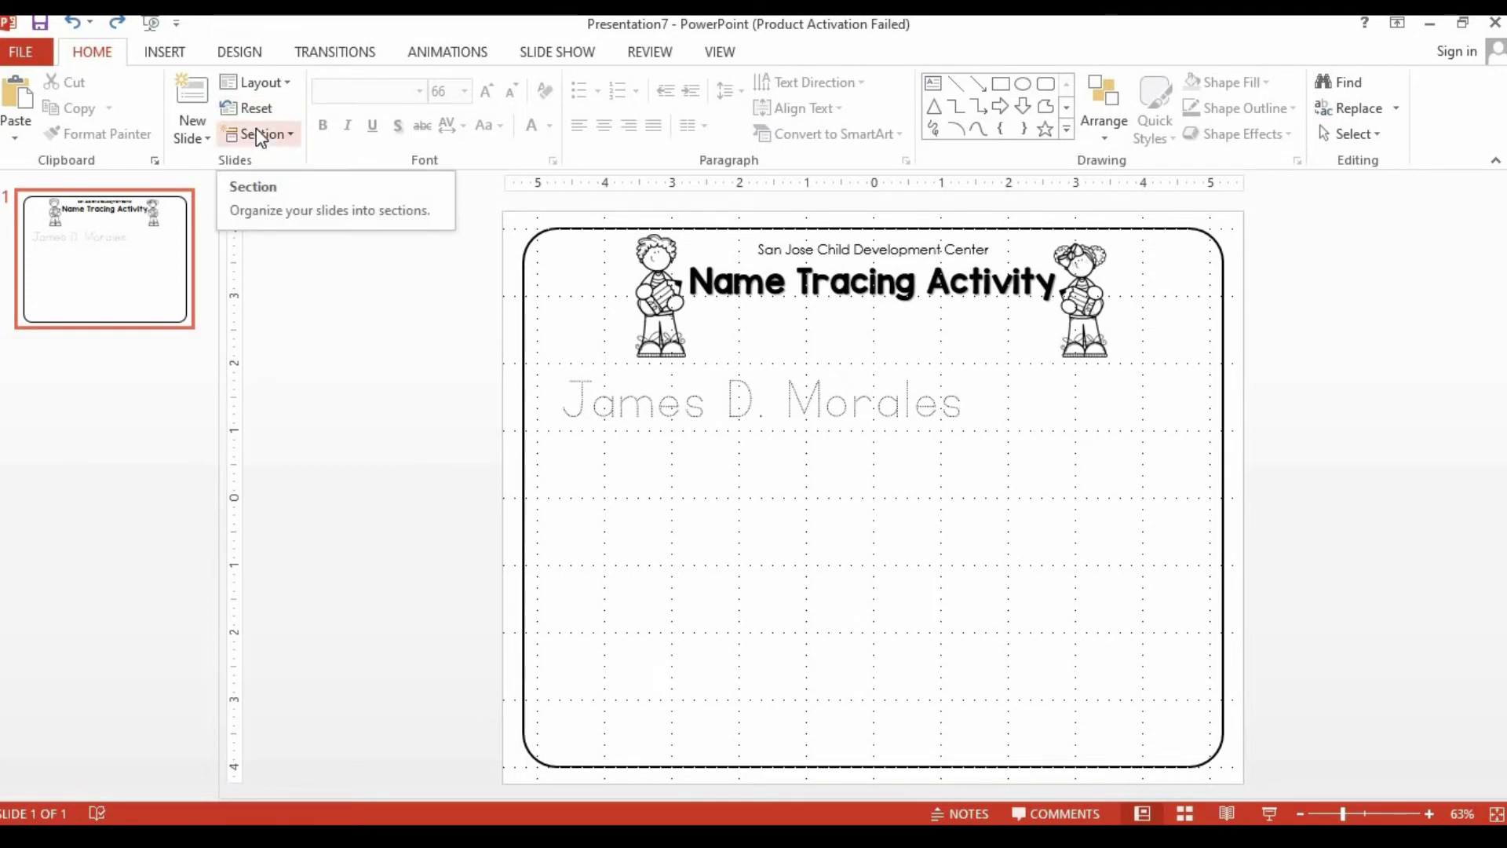
Draw a nearly horizontal line about 9.93" long across the frame, along the upper edge of the dotted name.
click(171, 50)
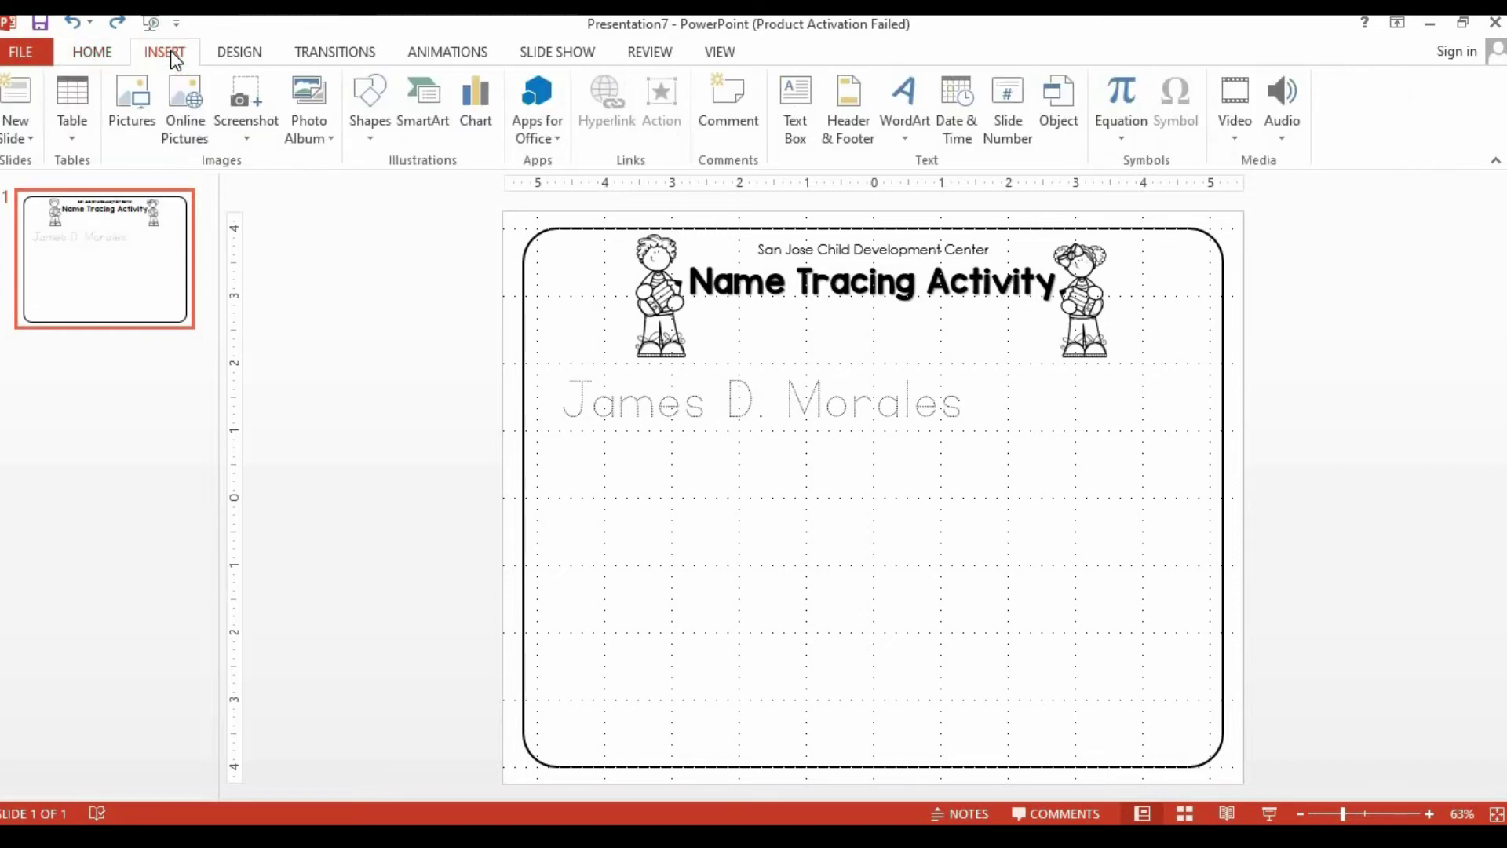
click(369, 98)
click(386, 193)
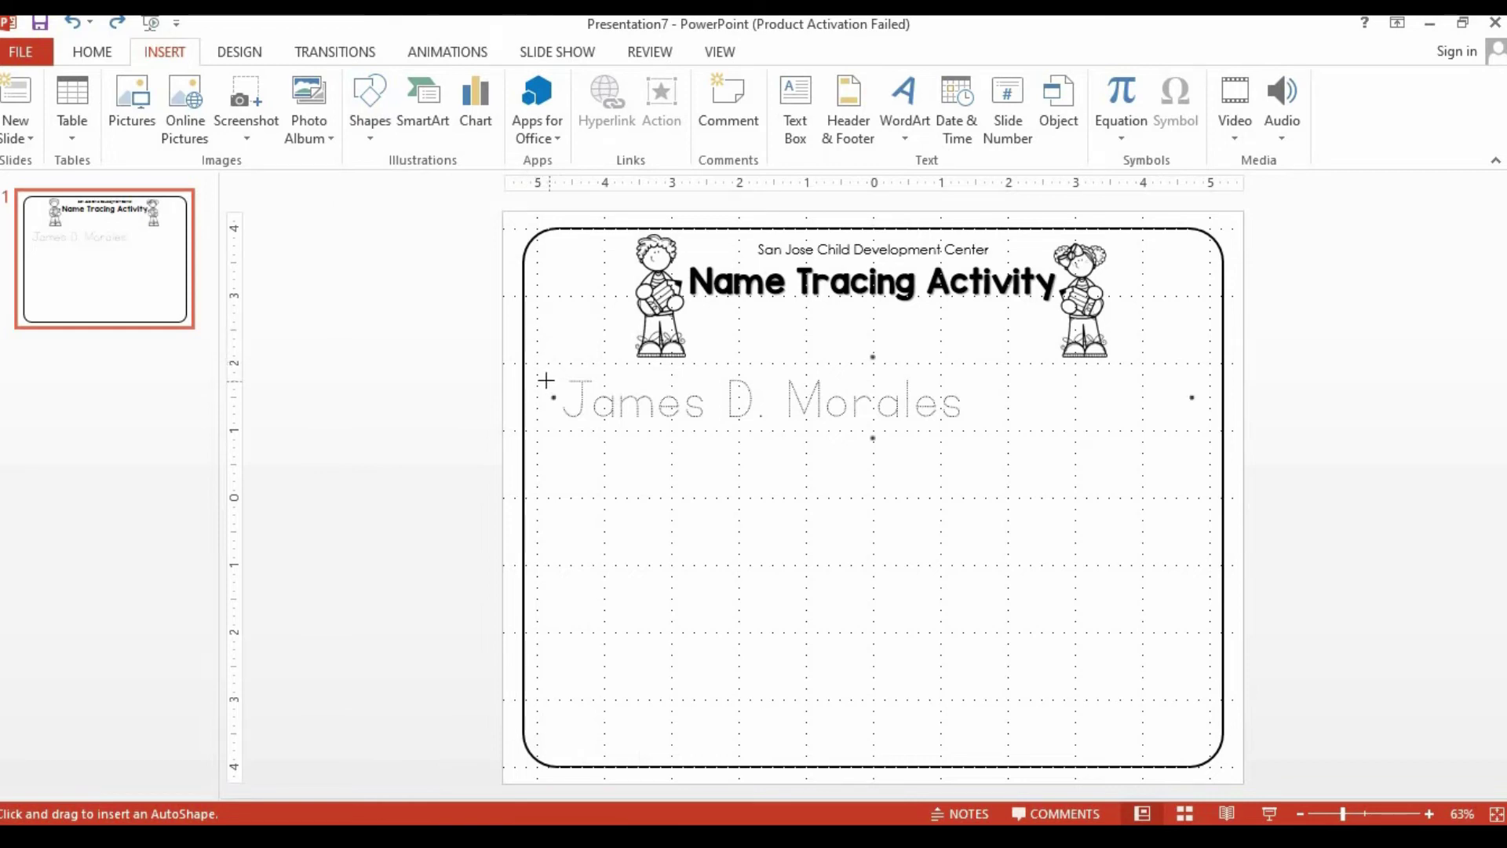
drag(538, 377, 1207, 377)
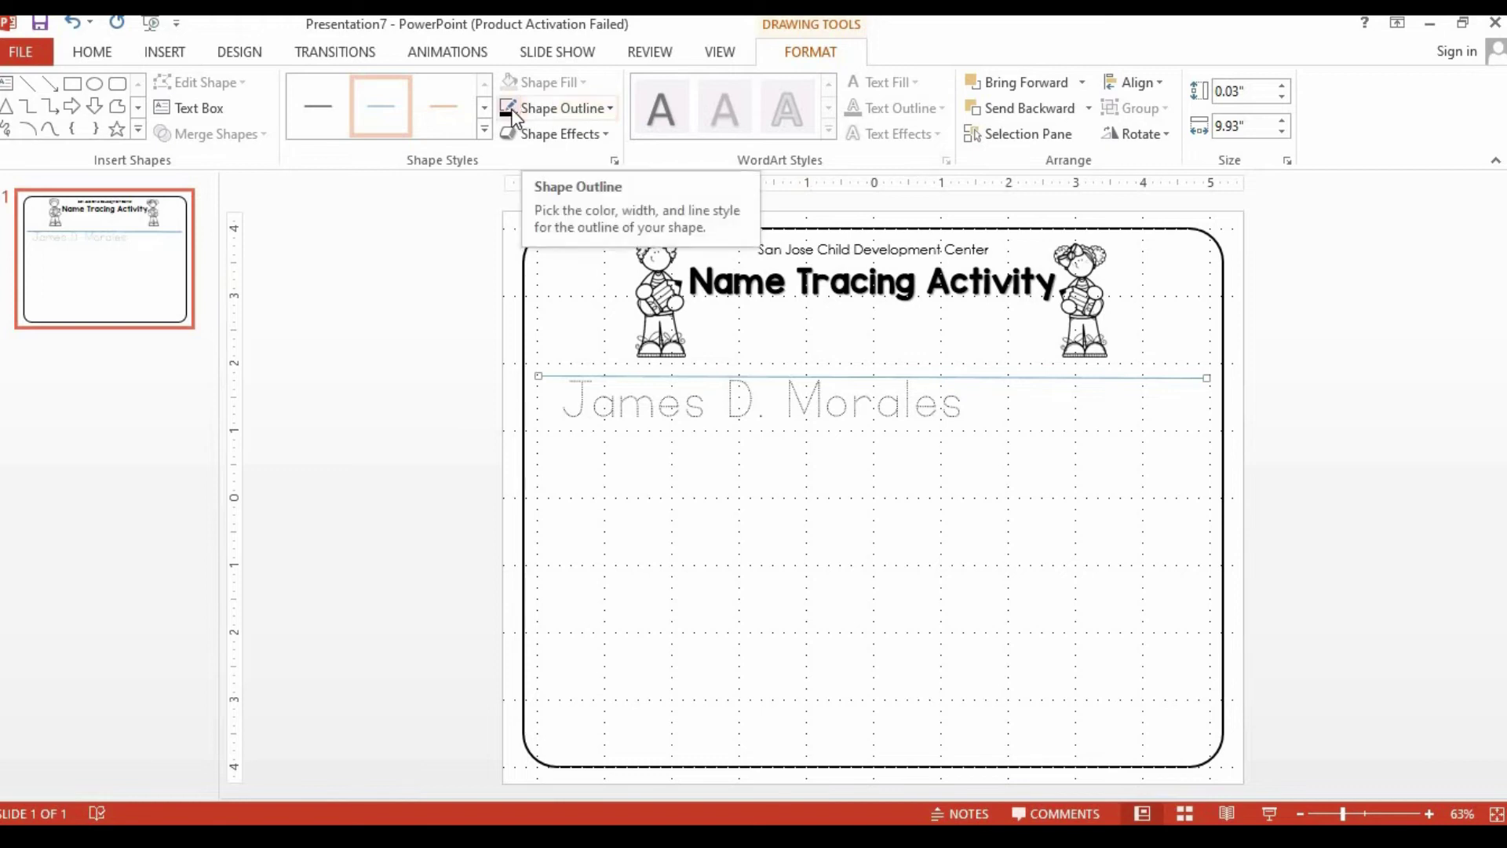
Format the new line with a black outline and a weight of 1 pt.
click(609, 109)
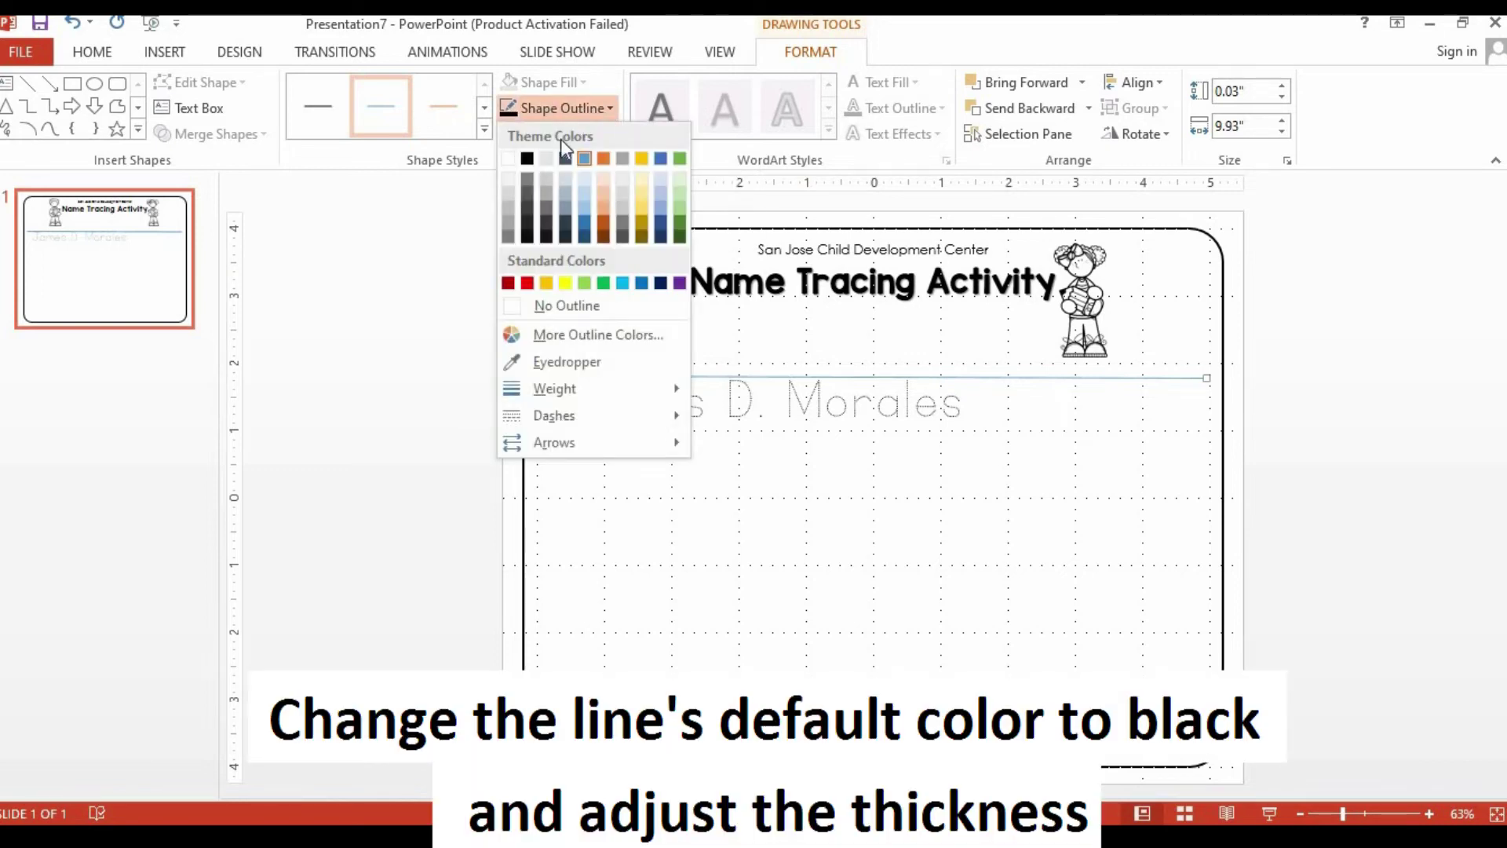
click(528, 159)
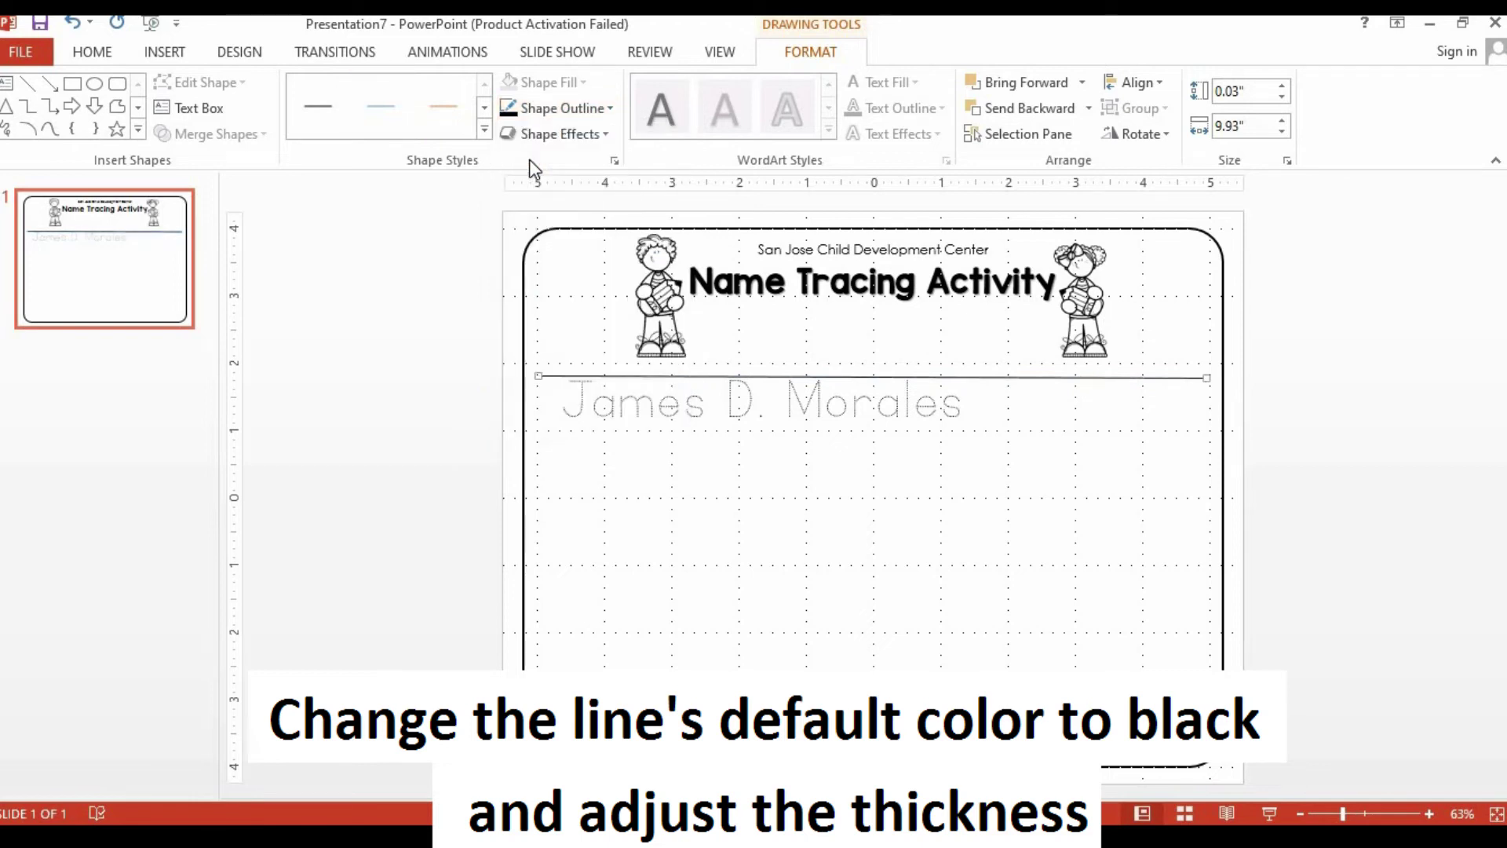
click(578, 110)
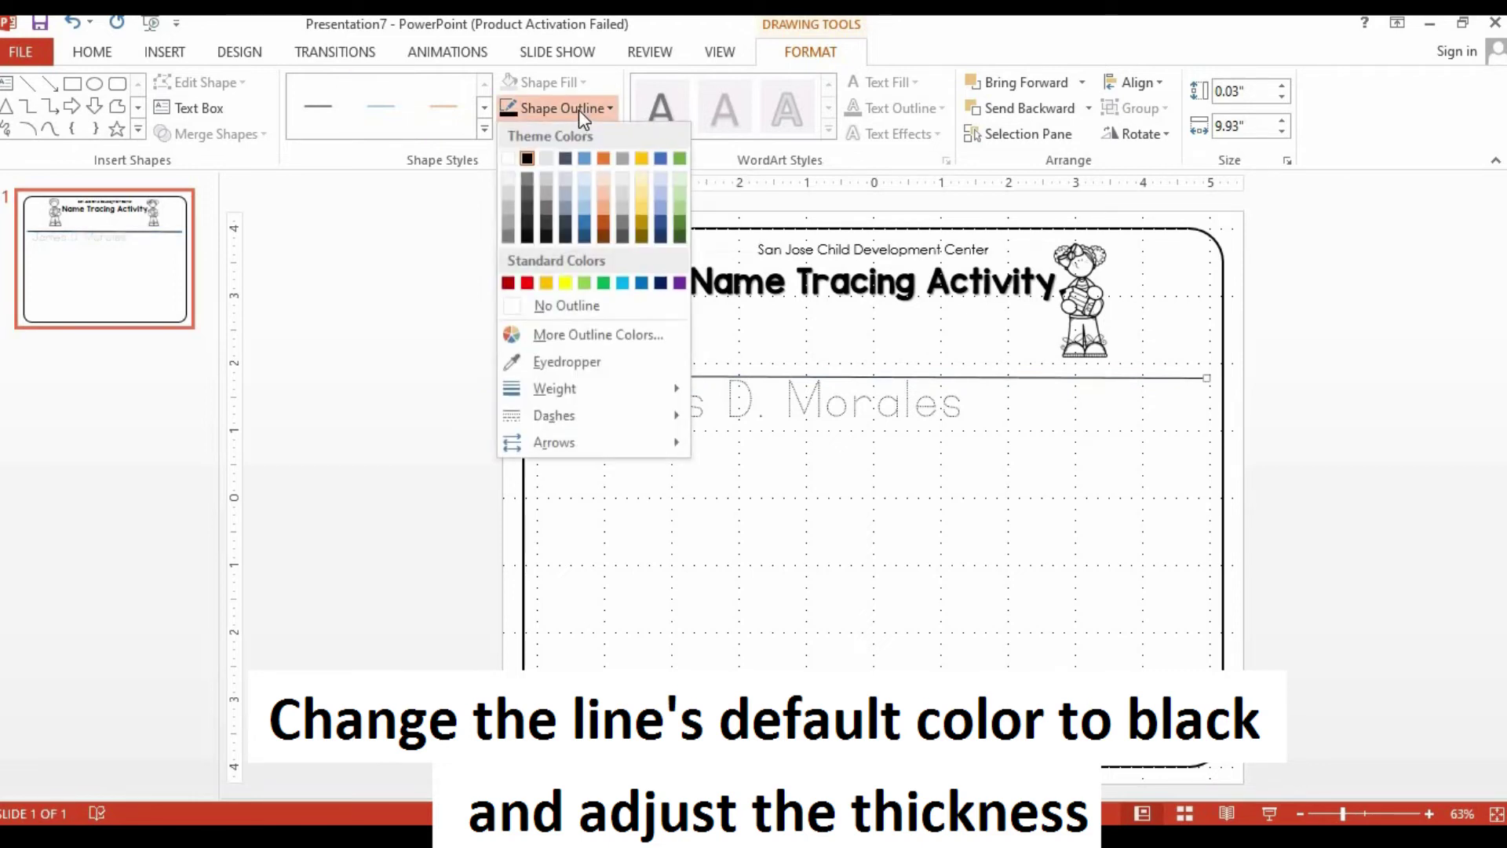
mouse_move(588, 393)
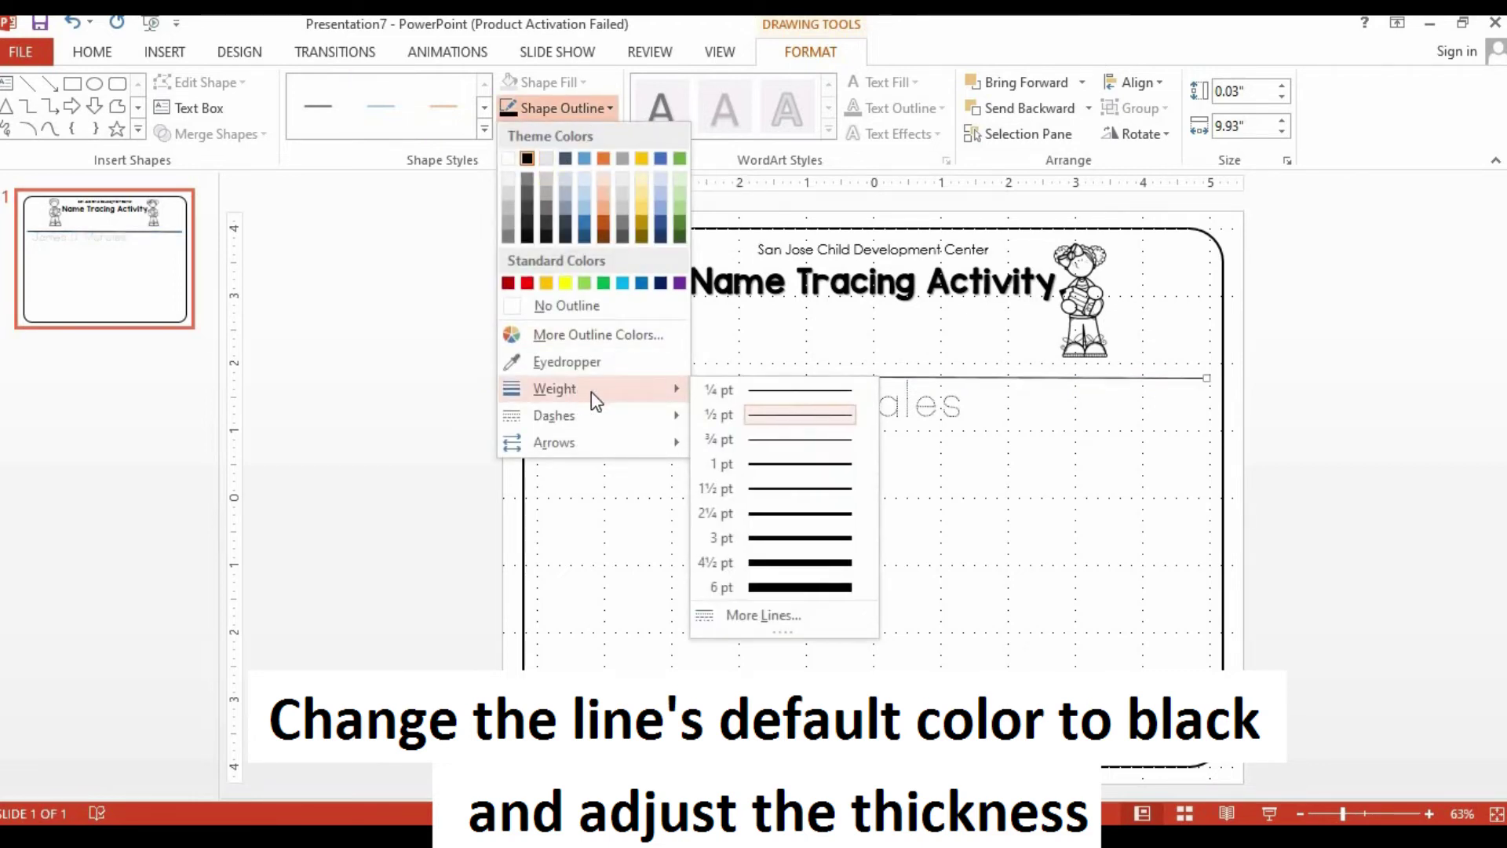
click(769, 463)
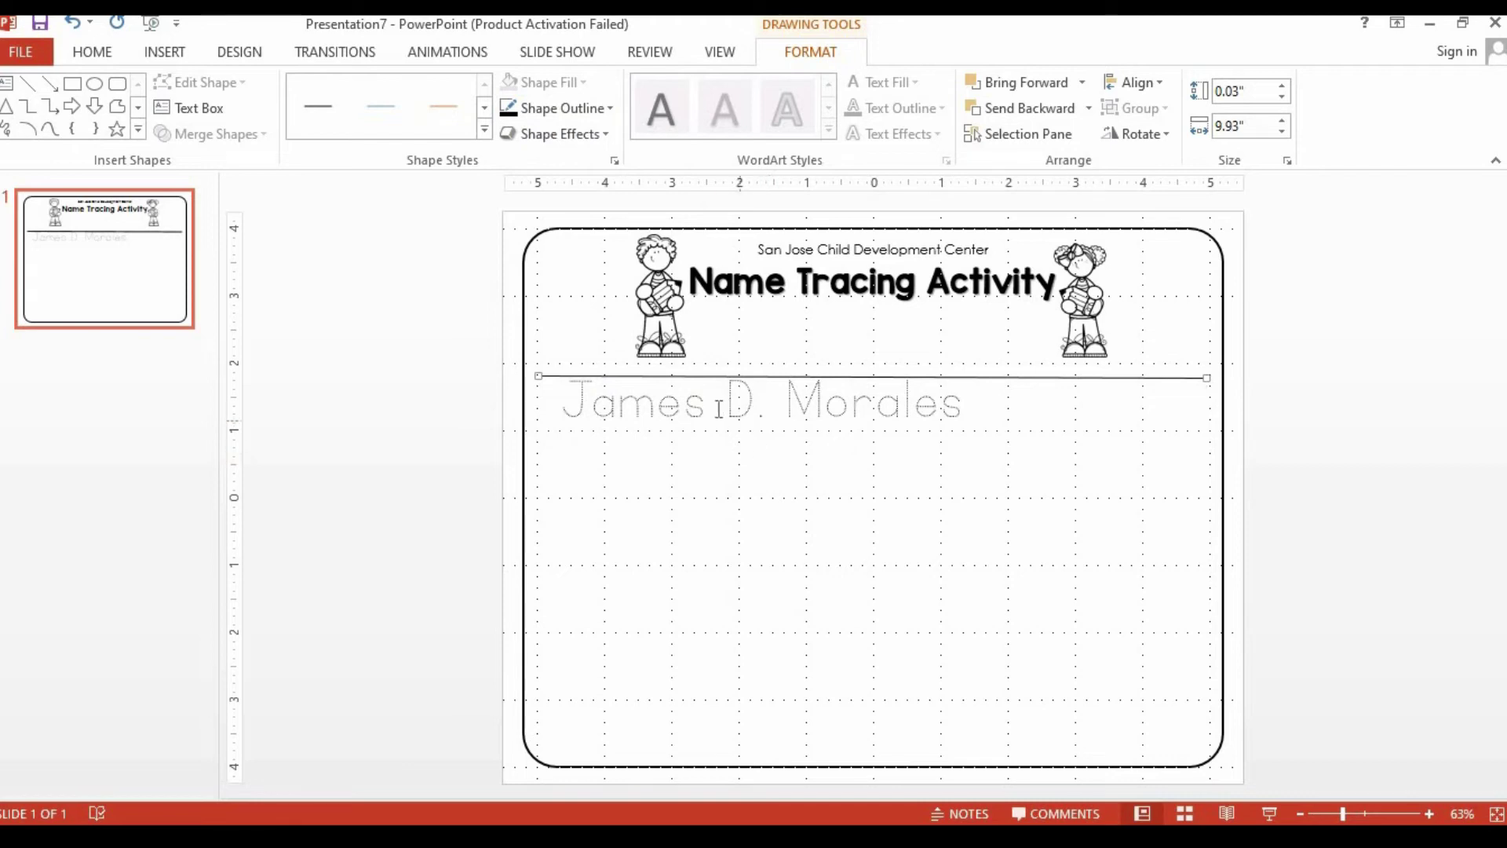
Duplicate the line twice, placing one copy along the bottom of the dotted name and one through its middle.
key(ctrl+d)
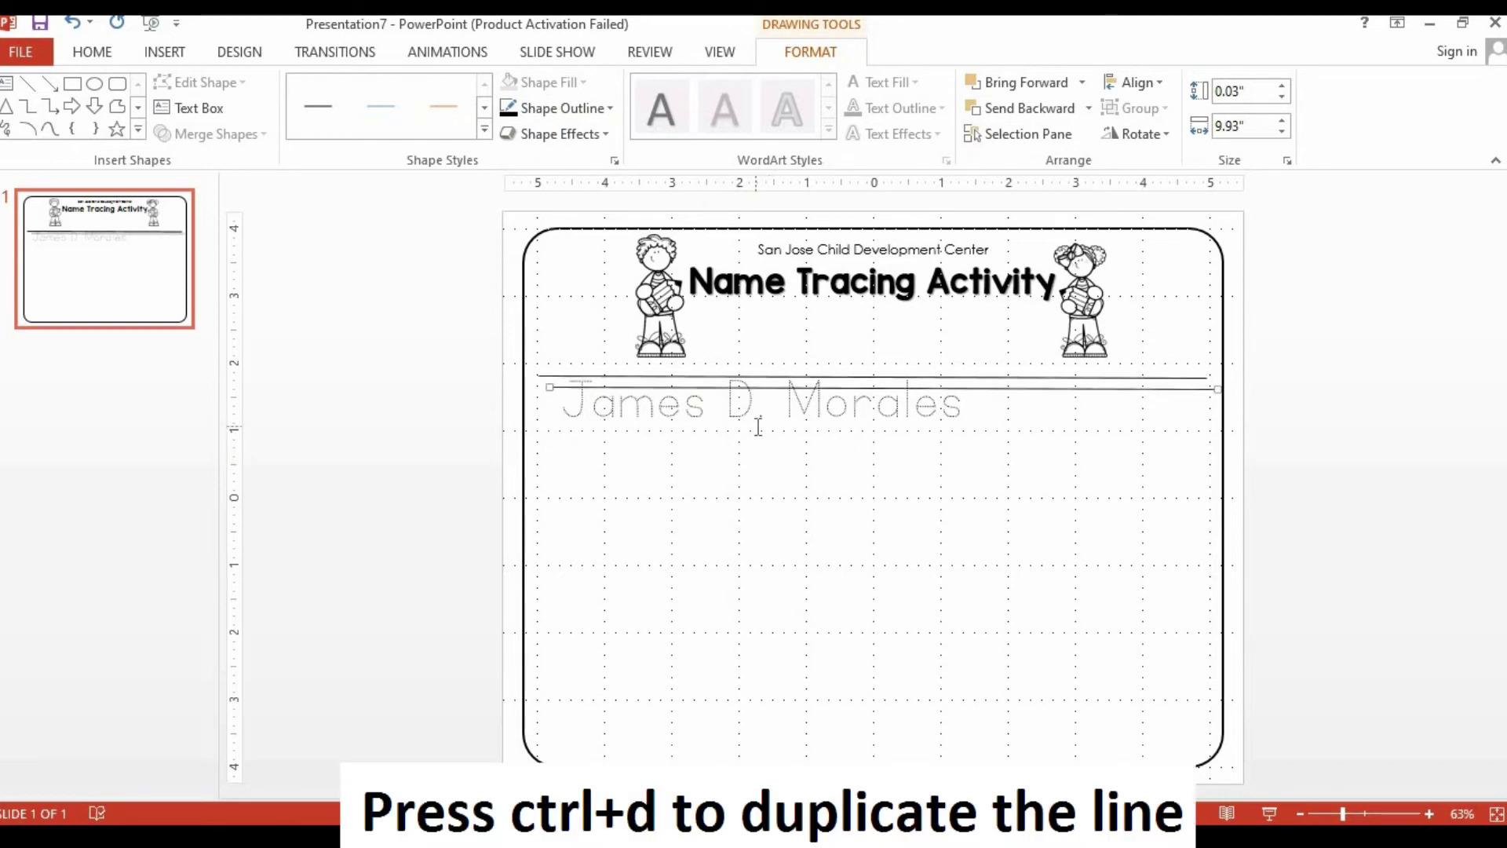
drag(1000, 387, 985, 416)
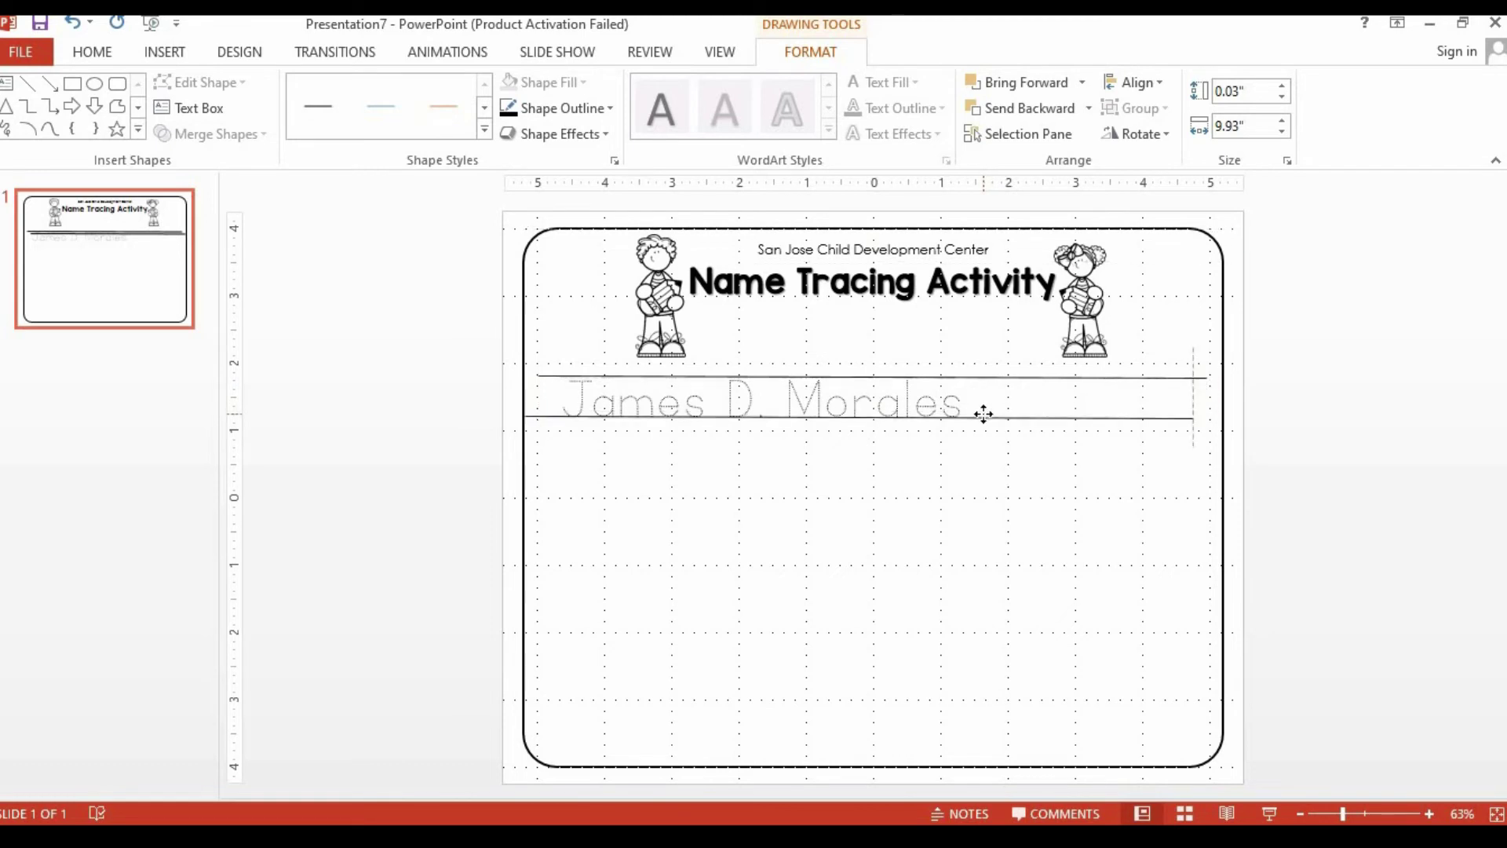
drag(985, 416, 1018, 398)
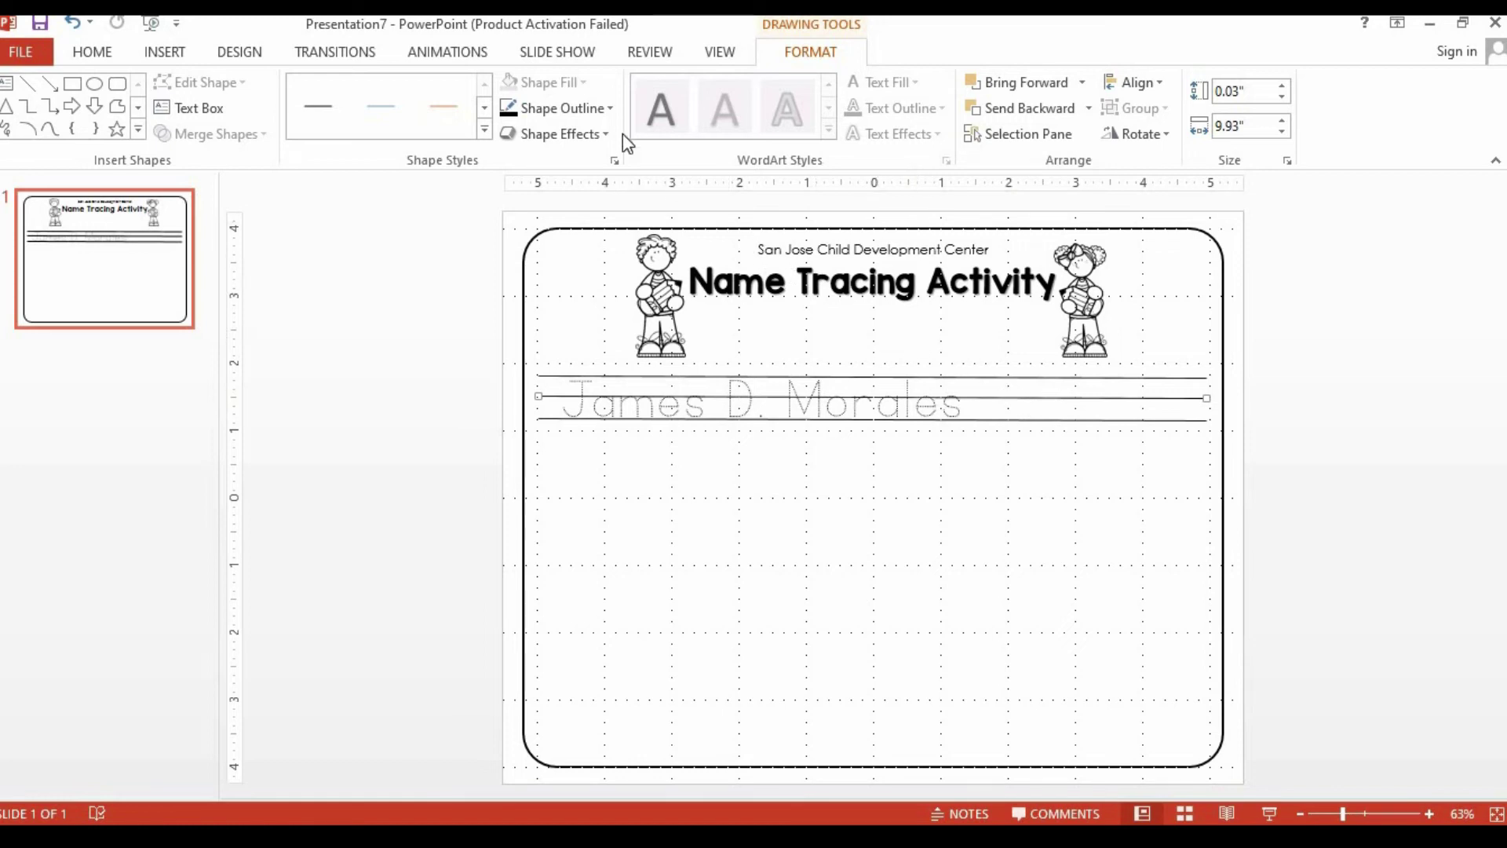
Change the middle writing line's dash style to Long Dash.
click(610, 108)
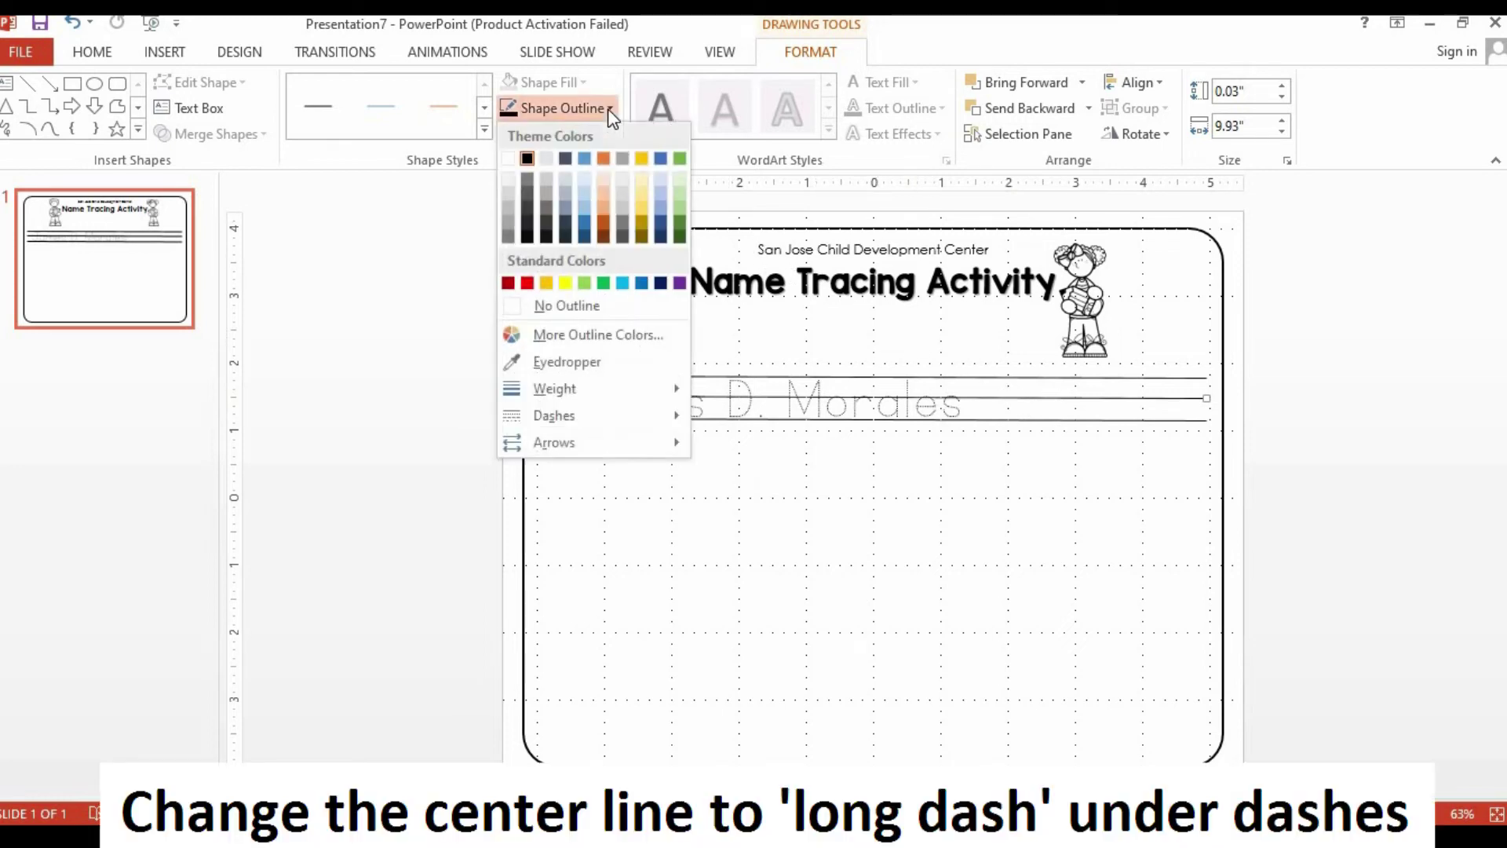
mouse_move(577, 417)
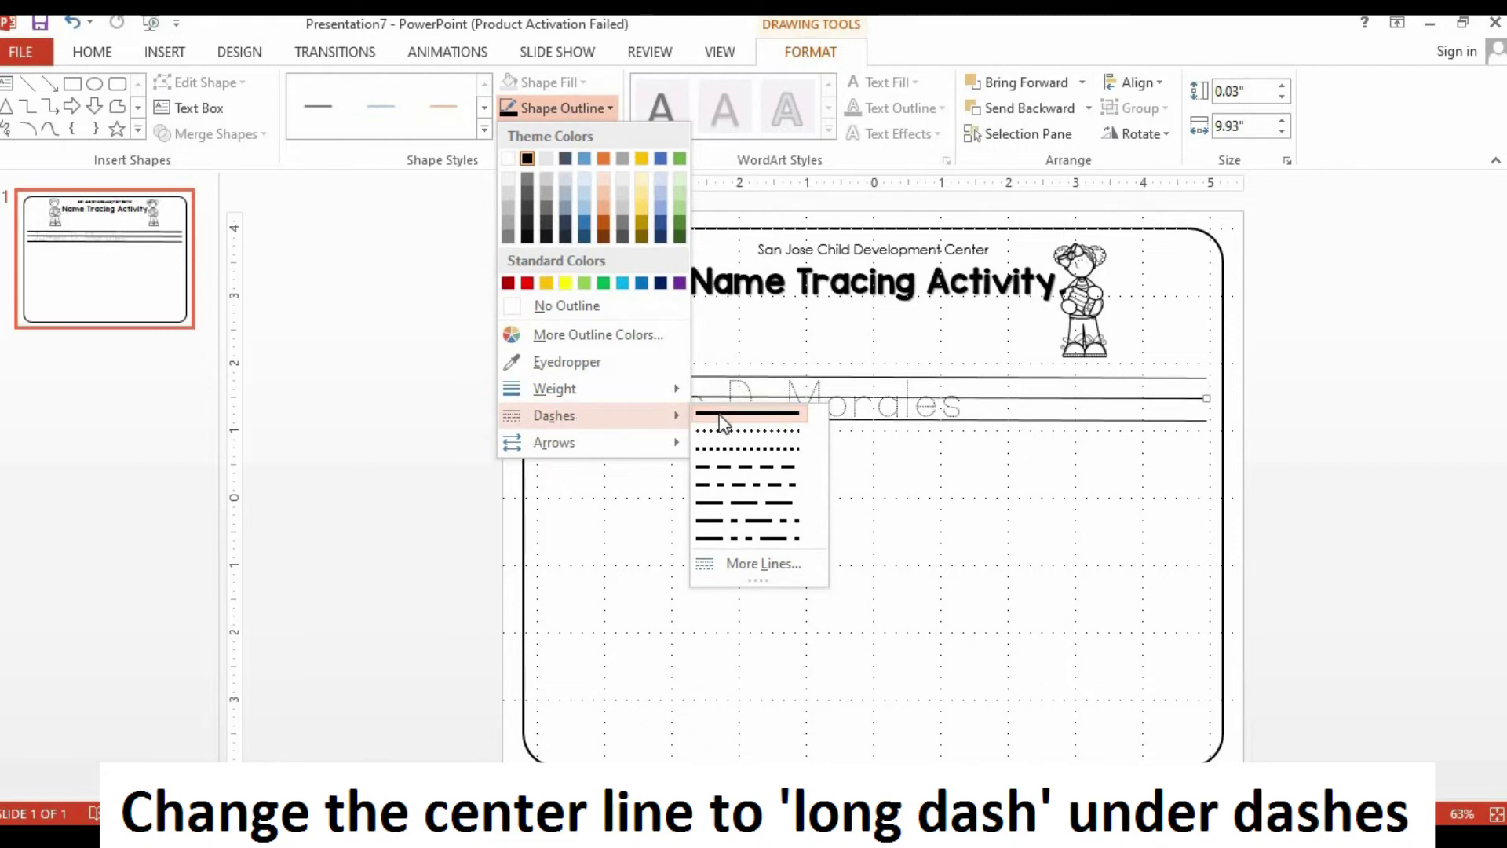
click(743, 502)
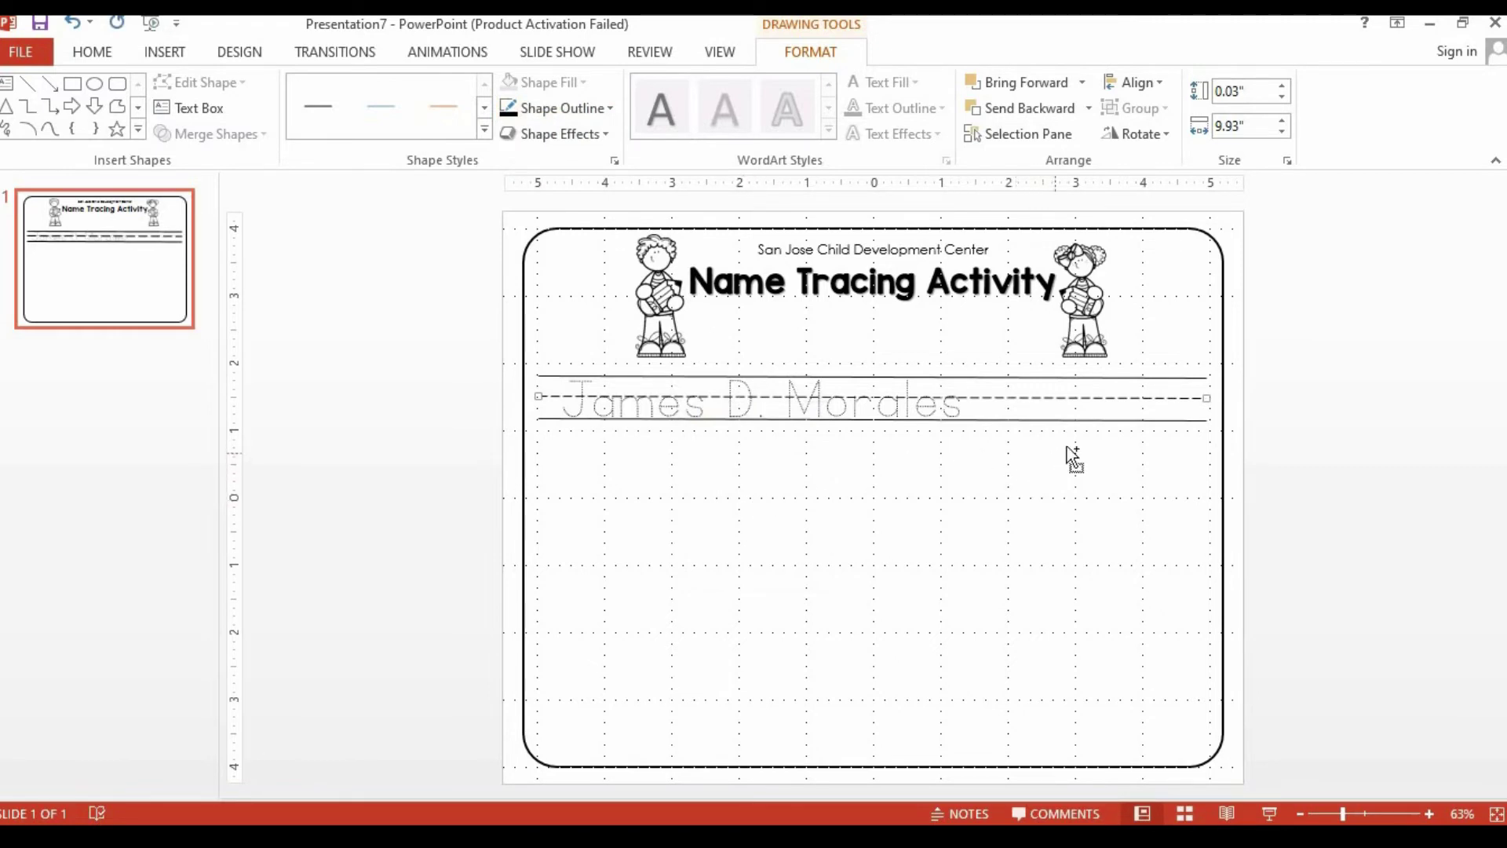
Align the three writing lines to their left edges and group them.
ctrl+click(1117, 419)
ctrl+click(1116, 378)
click(1150, 83)
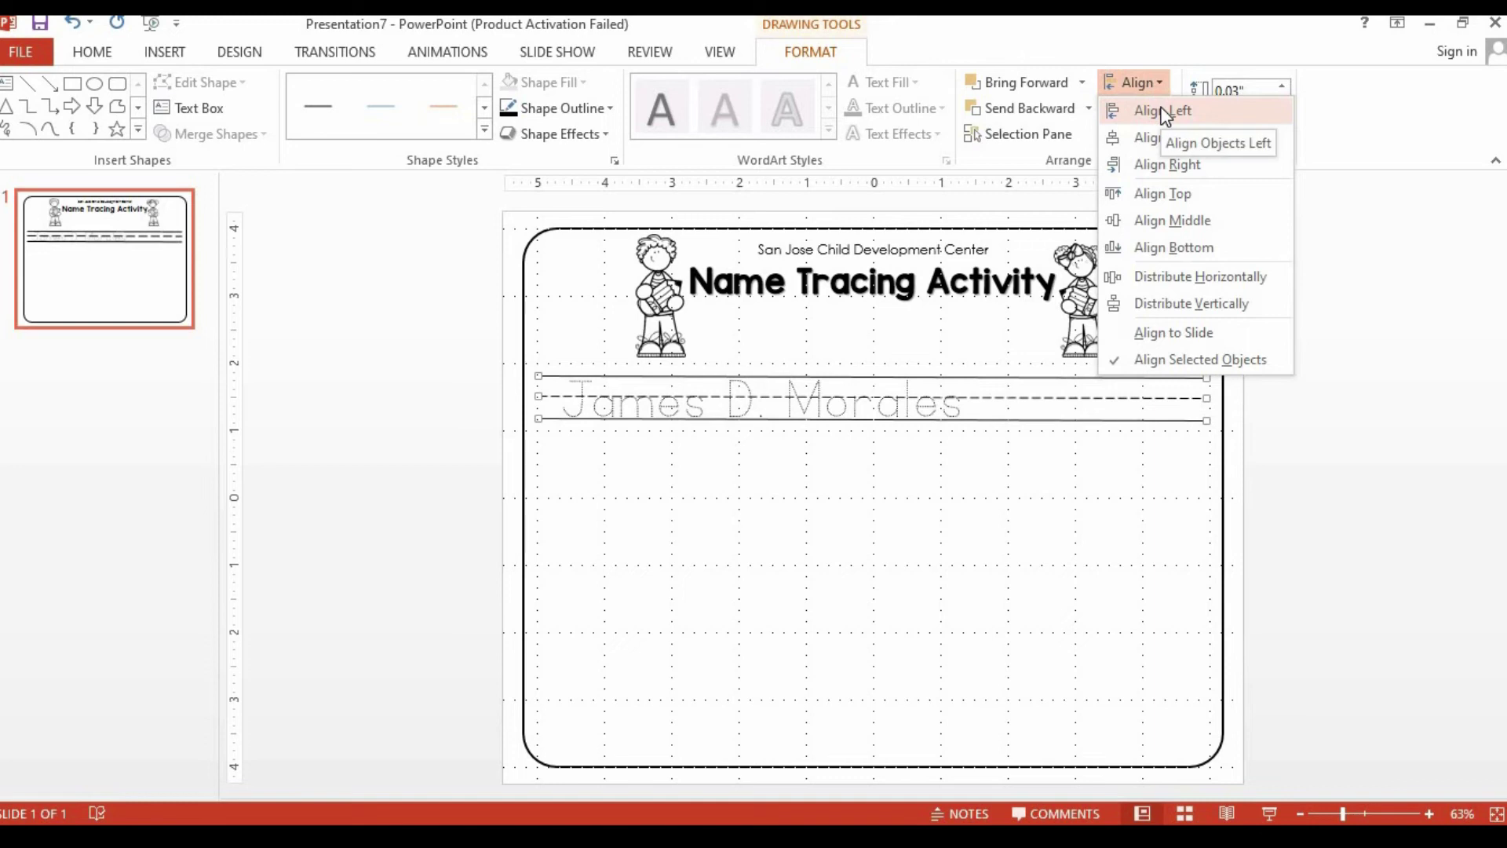
click(1165, 112)
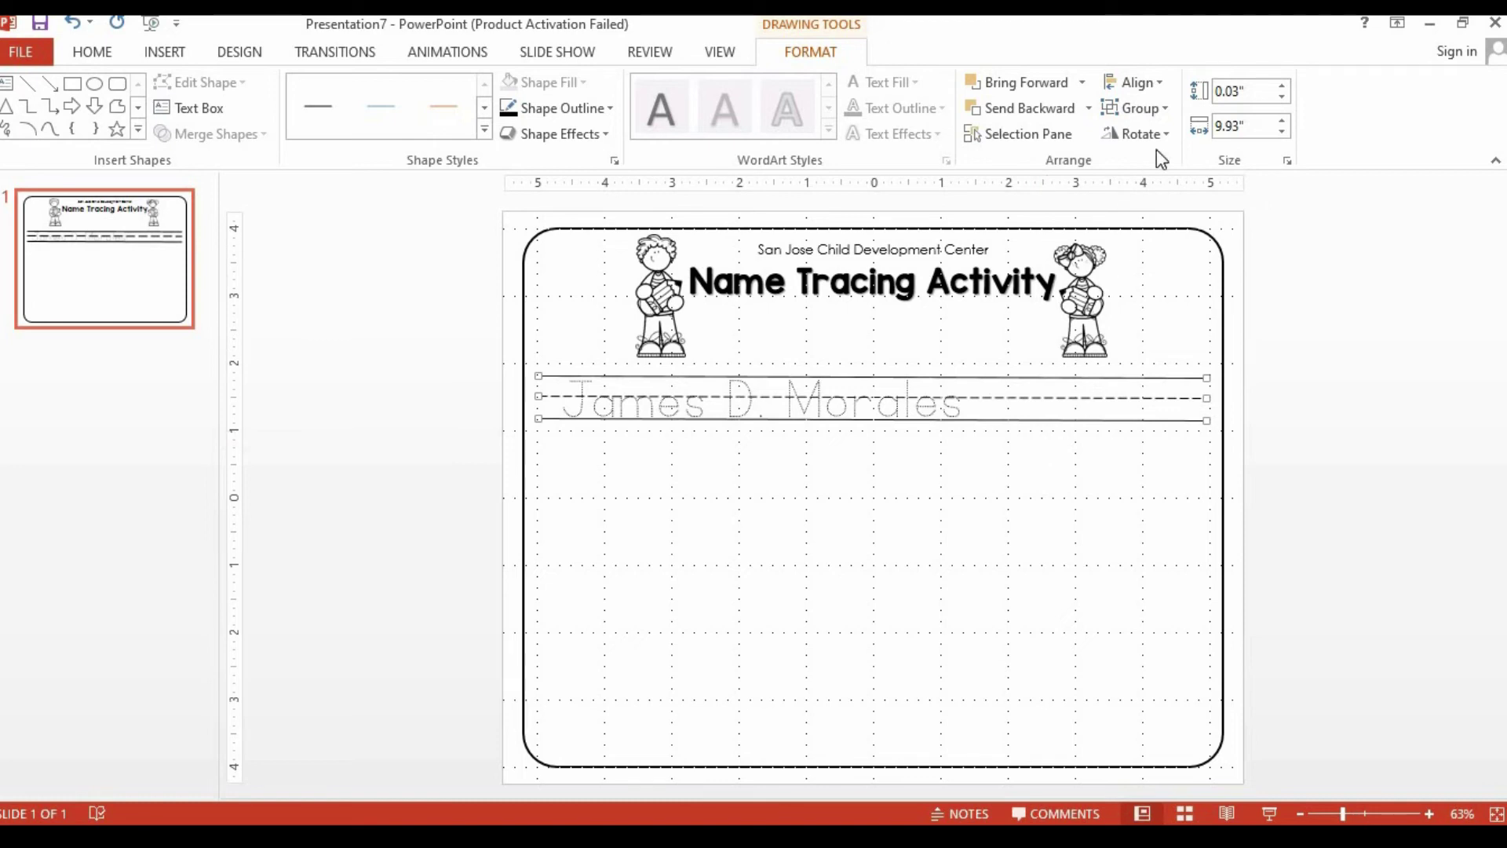
click(1154, 109)
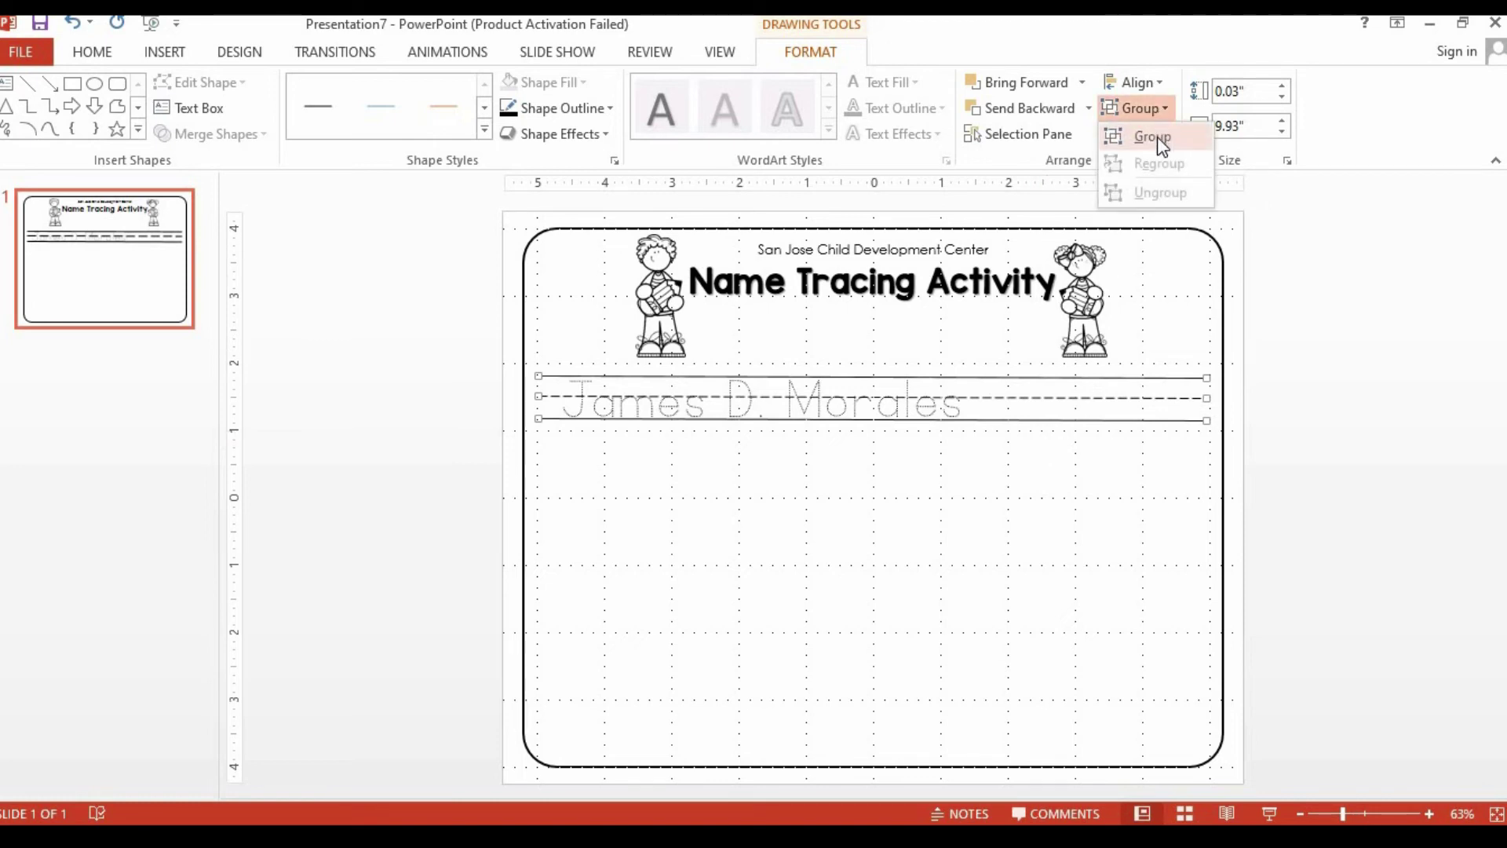
click(1157, 137)
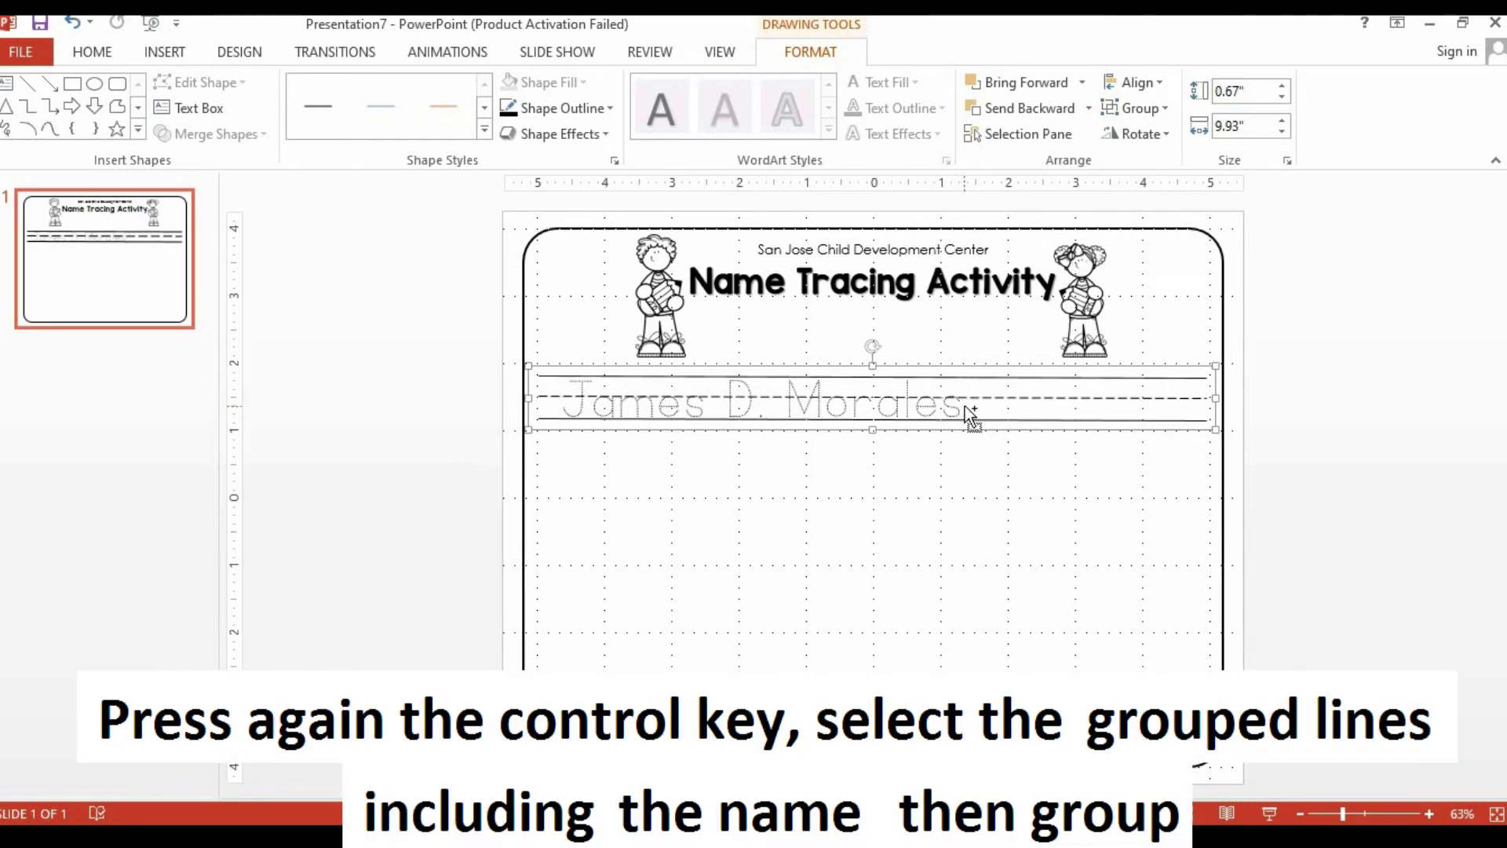
Group the set of writing lines together with the dotted name text box.
ctrl+click(991, 416)
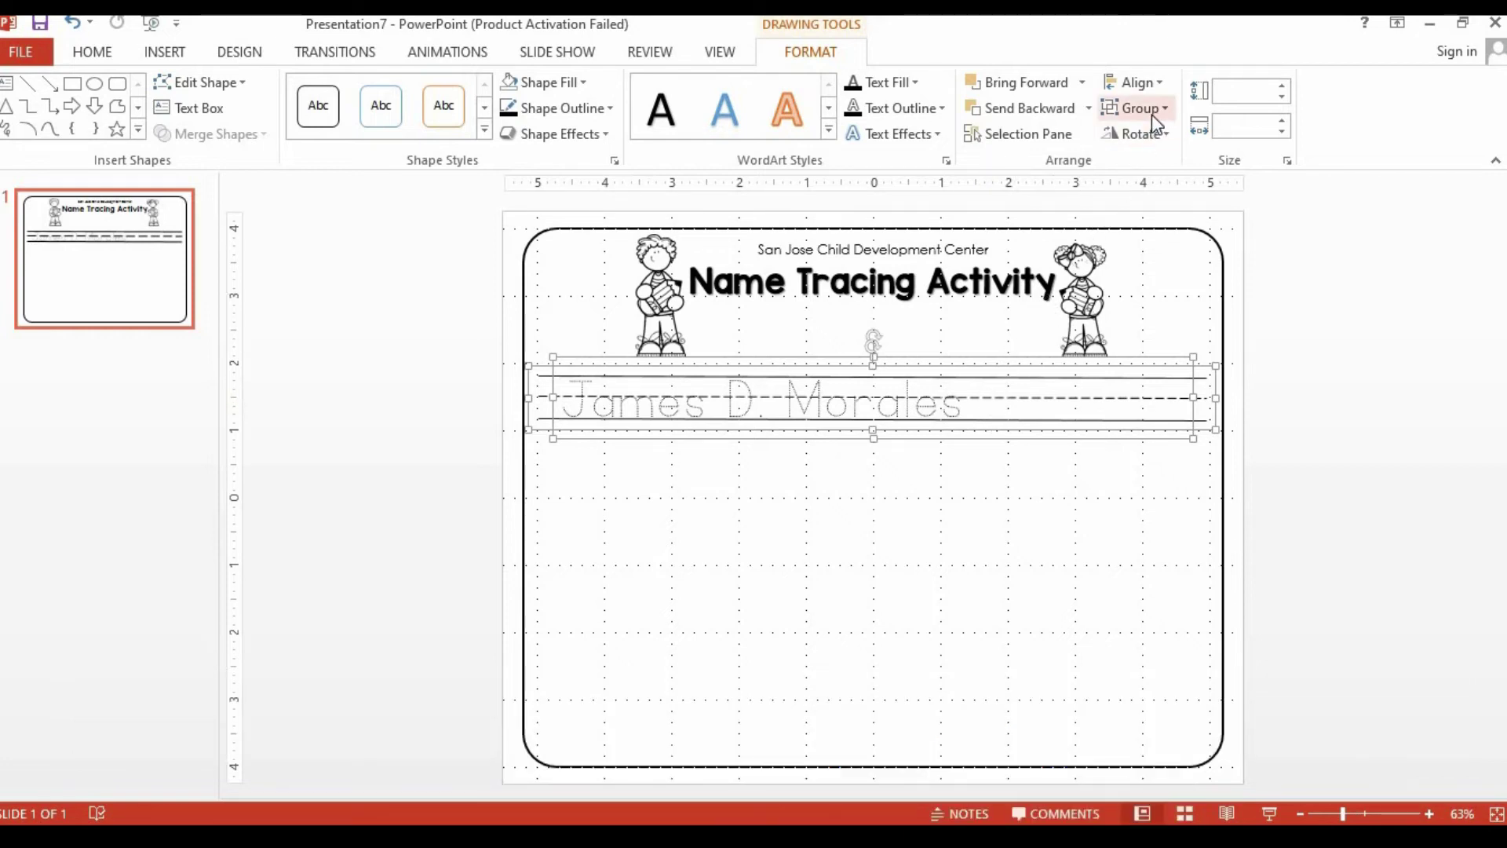
click(1151, 114)
click(1157, 139)
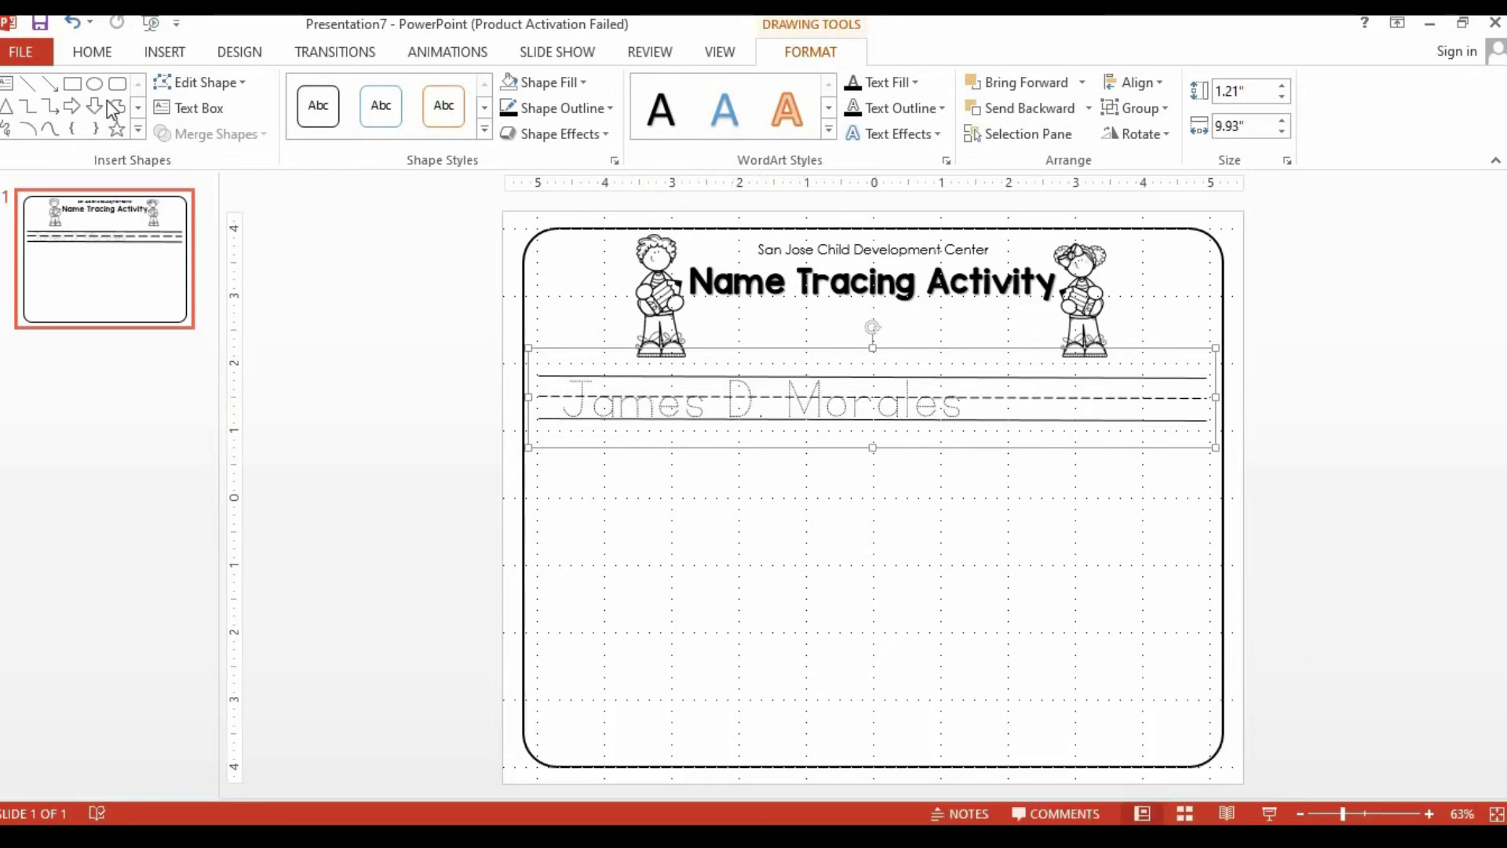
Copy the grouped name row and paste it twice, stacking the copies in line beneath the original.
click(103, 57)
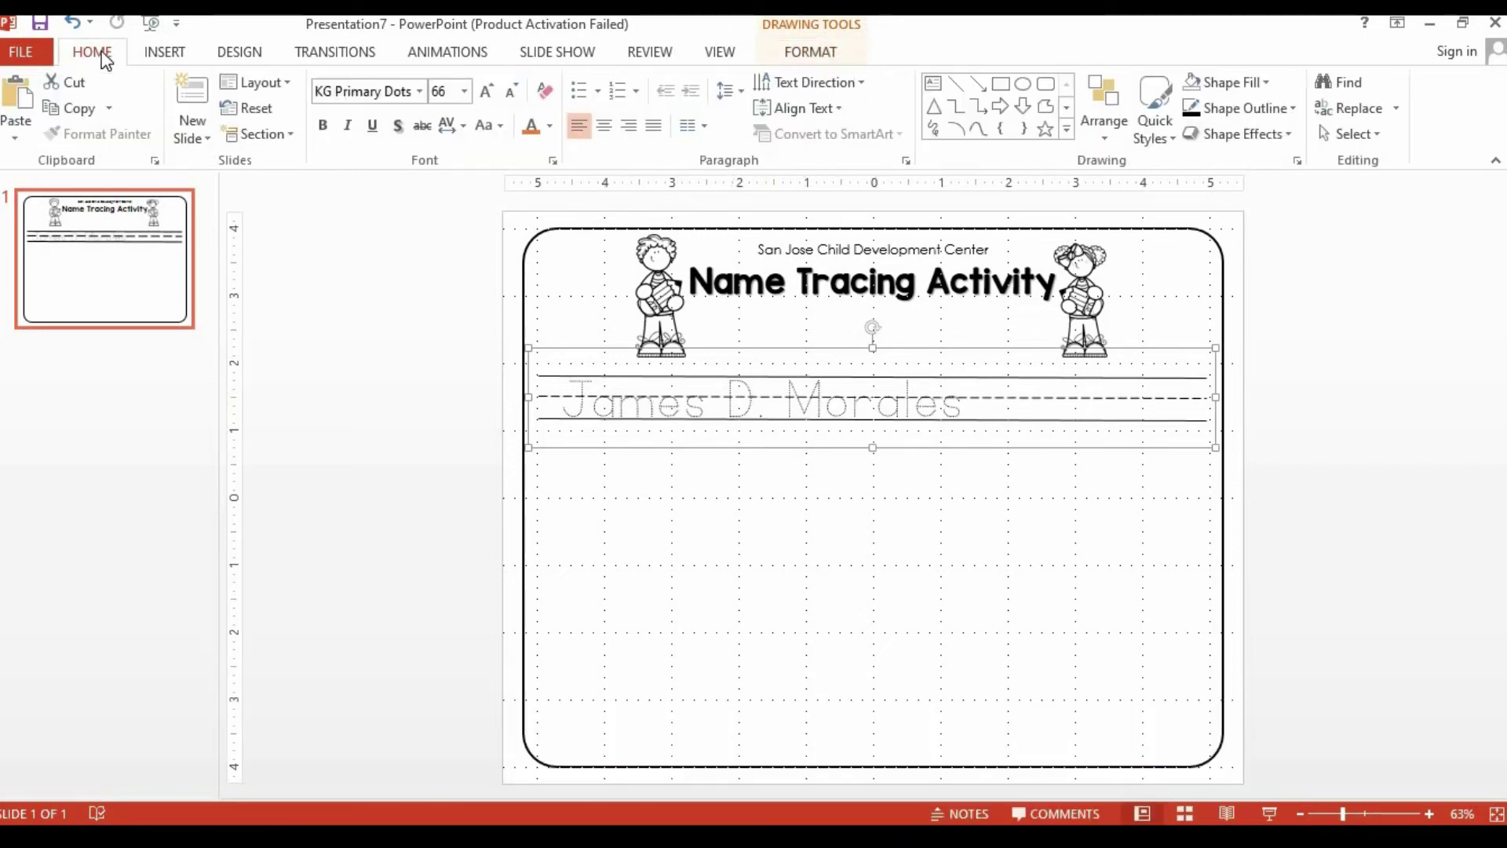
click(77, 105)
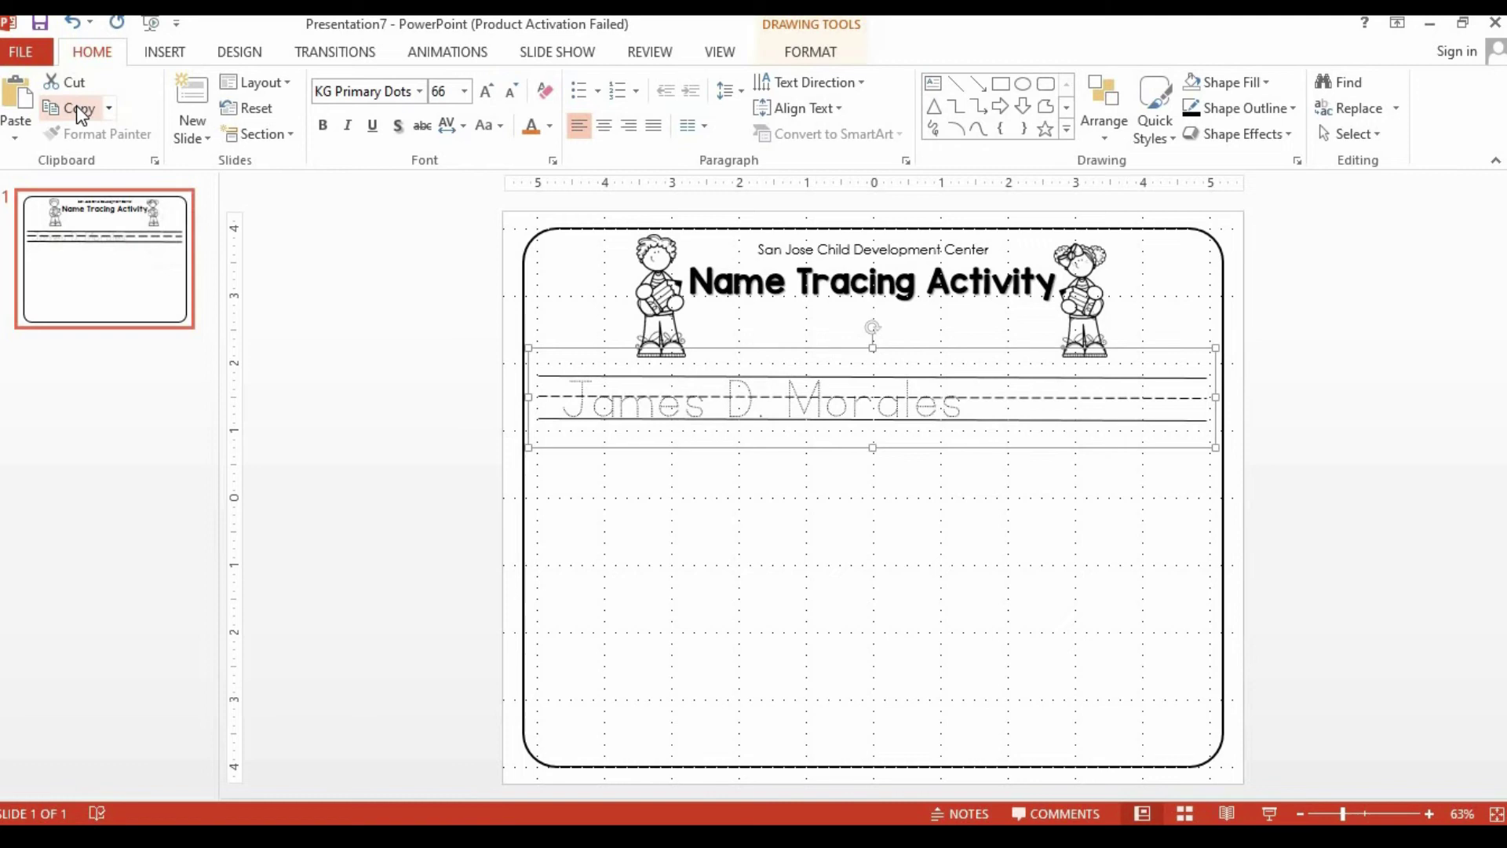
click(16, 100)
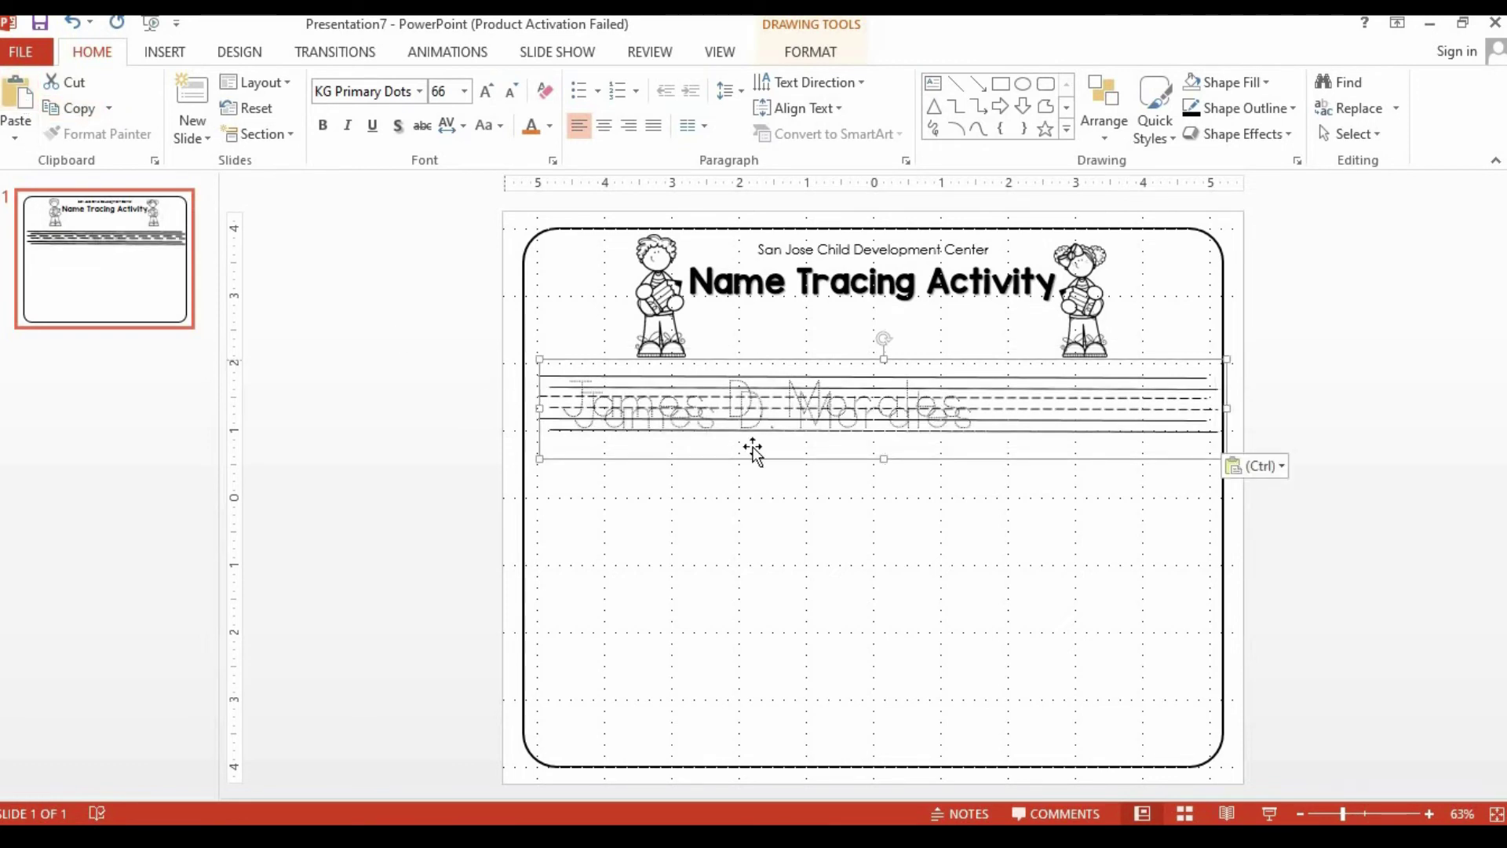
drag(783, 463, 770, 507)
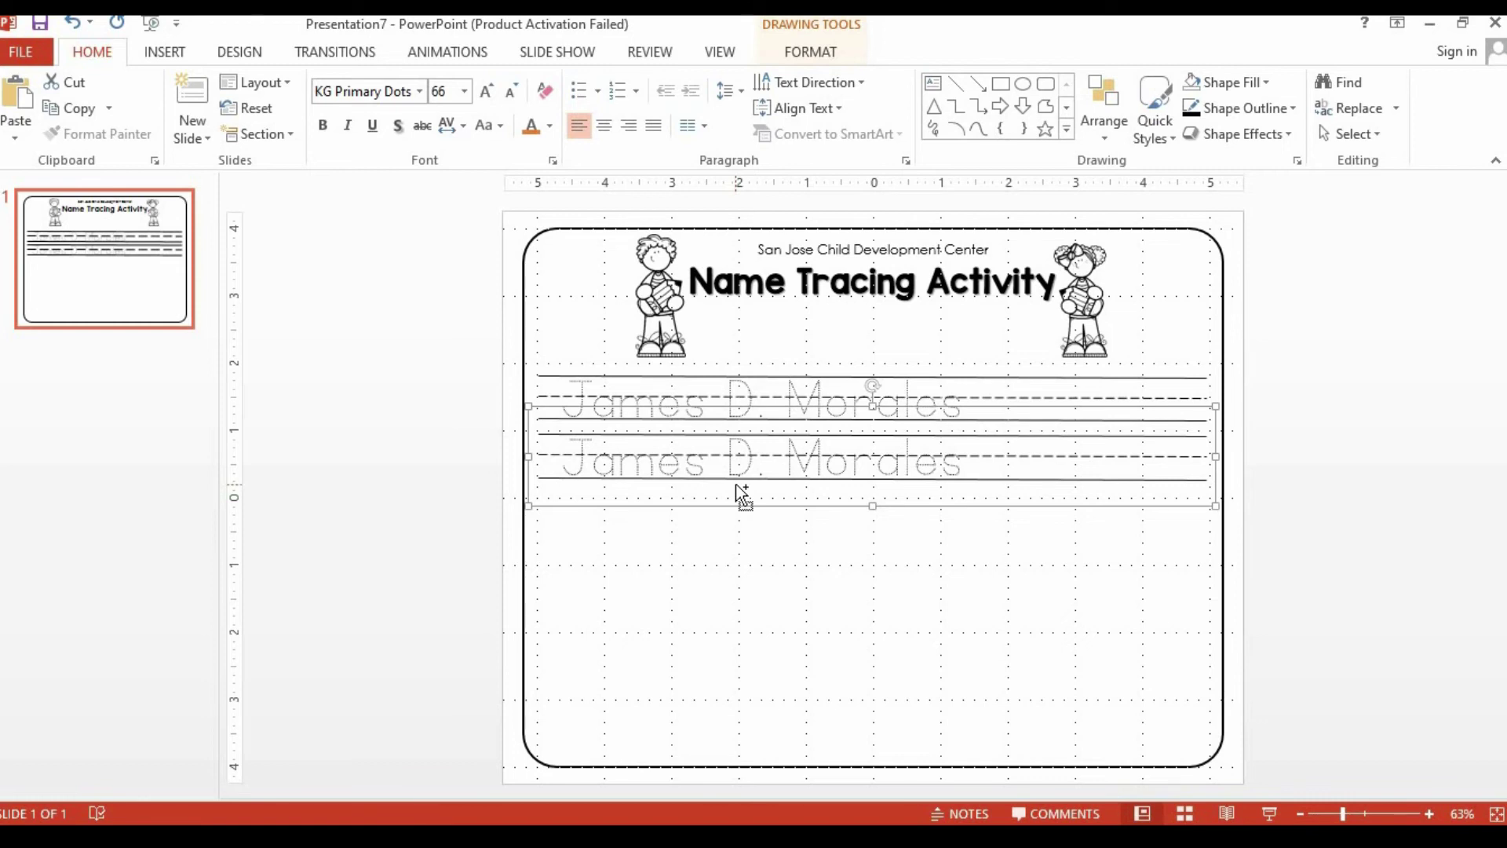
key(ctrl+v)
drag(743, 511, 731, 568)
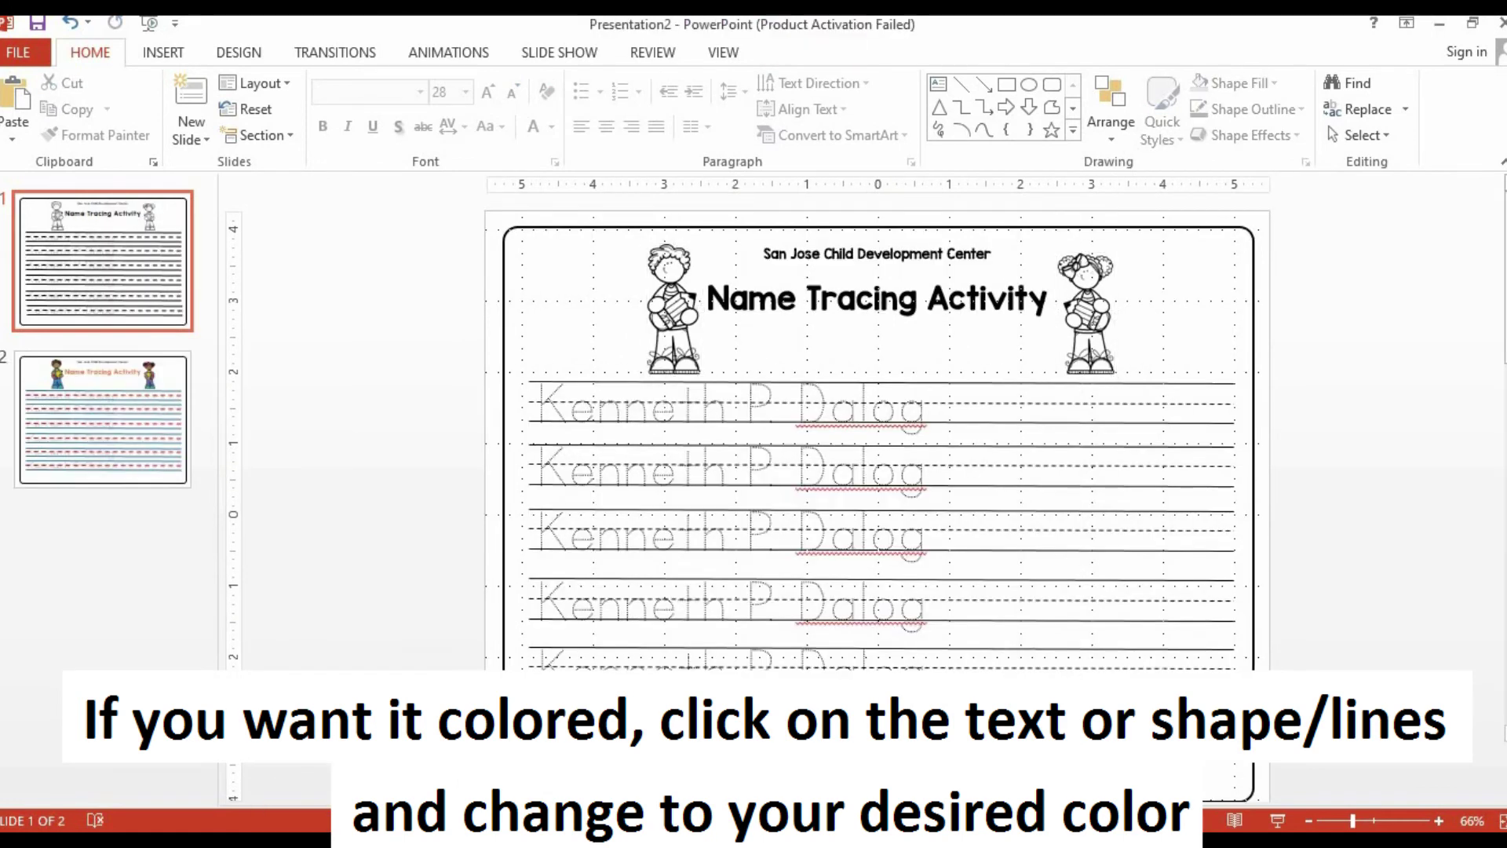
Examine the colored worksheet on slide 2, previewing font colors for its title and checking the top writing line.
click(24, 440)
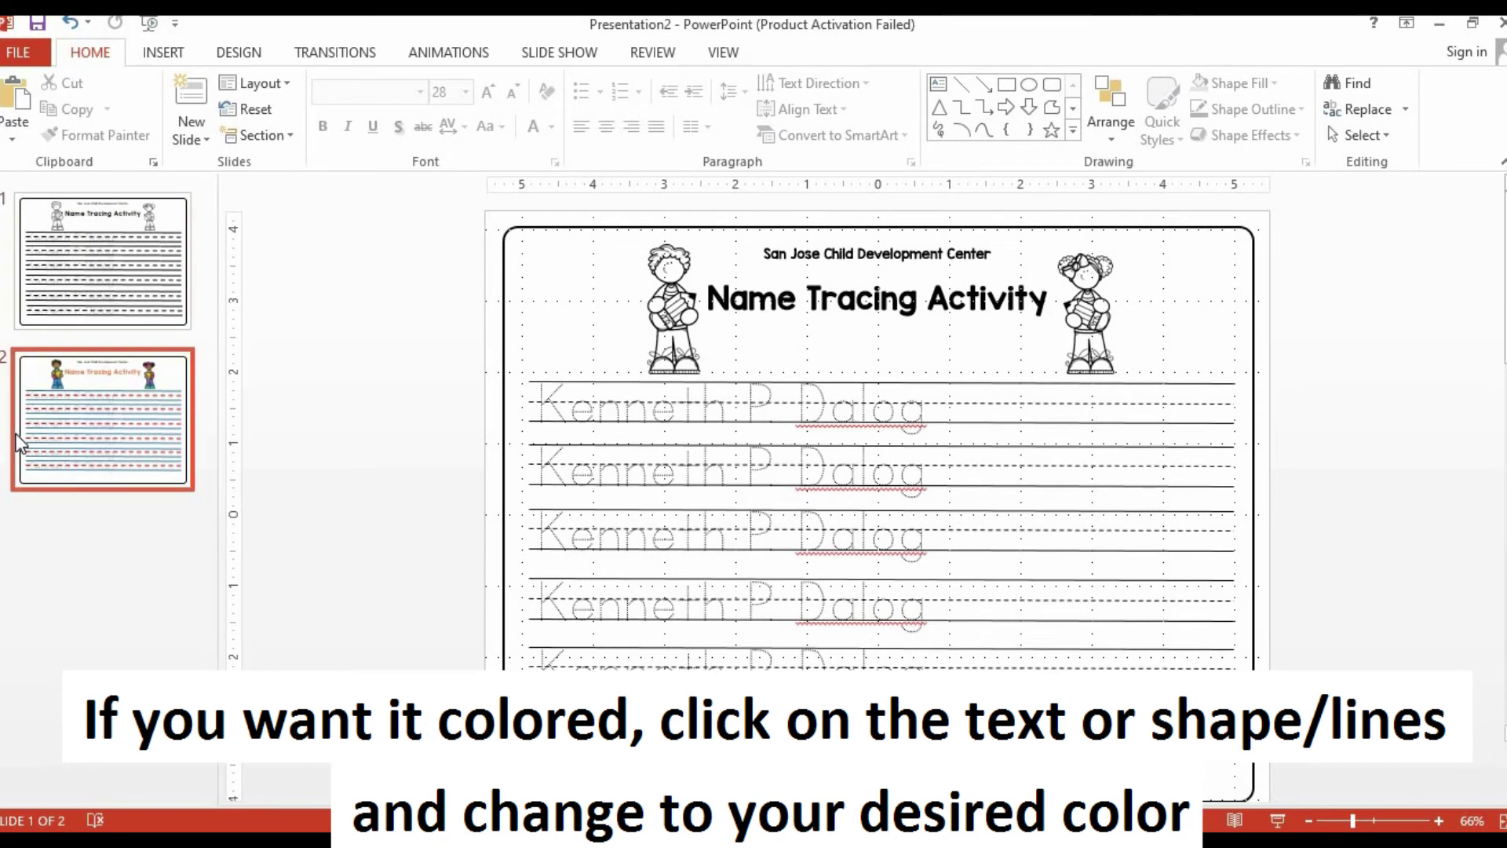
click(1044, 307)
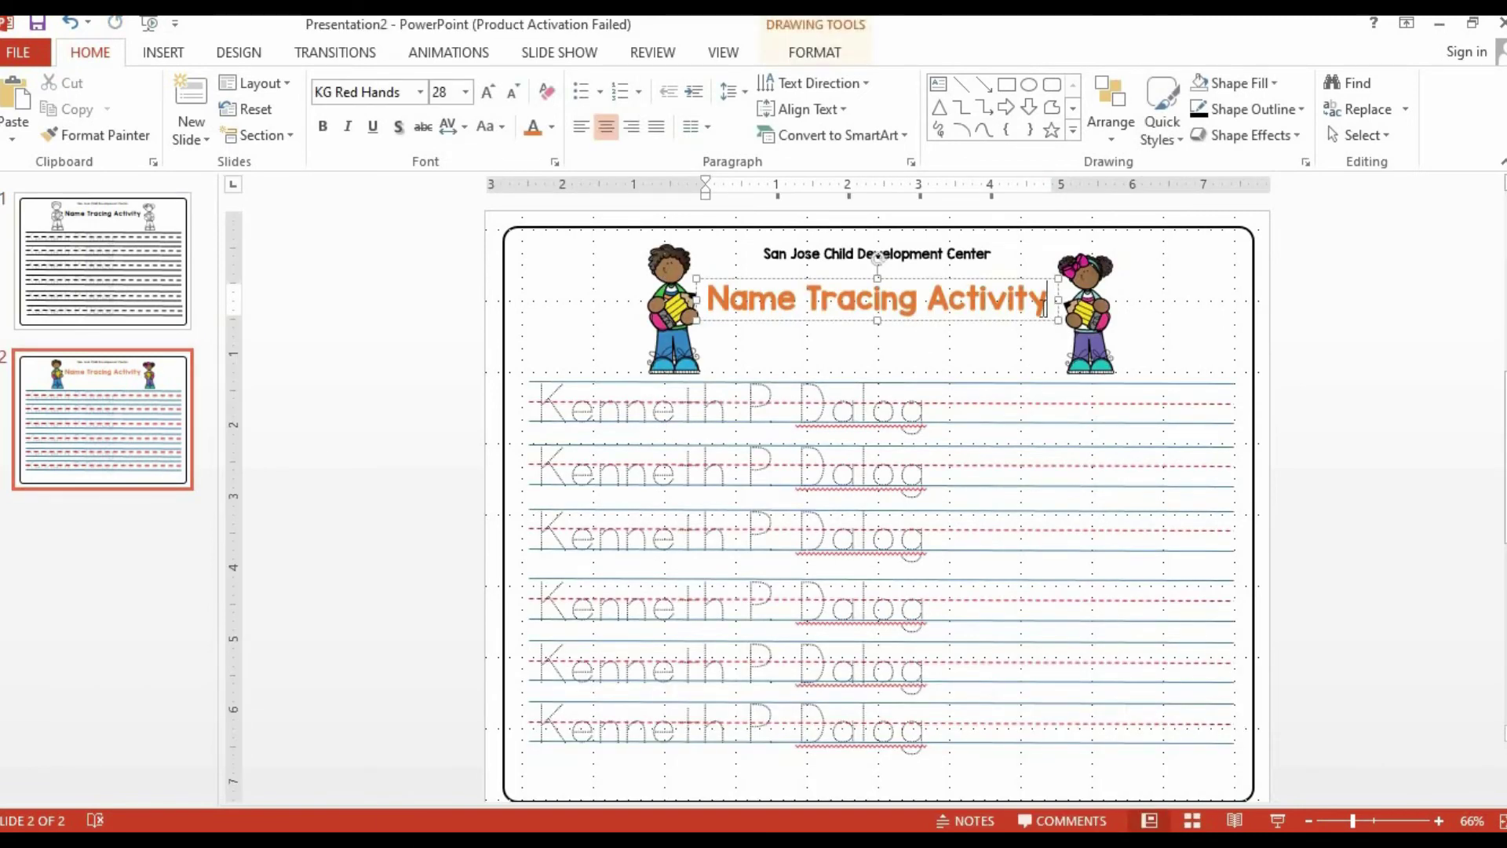
drag(1044, 306, 752, 318)
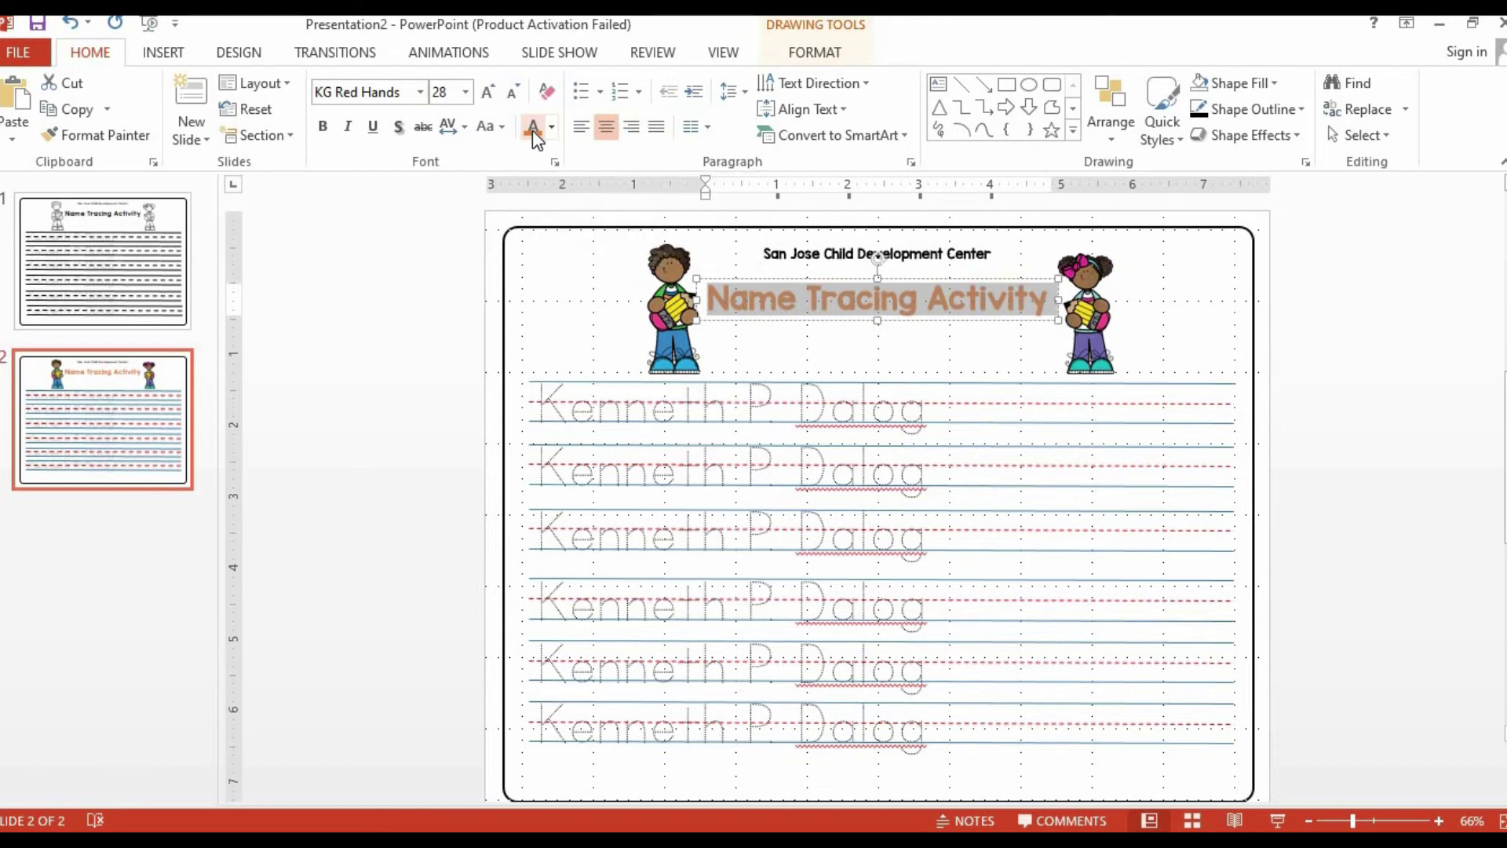
click(552, 130)
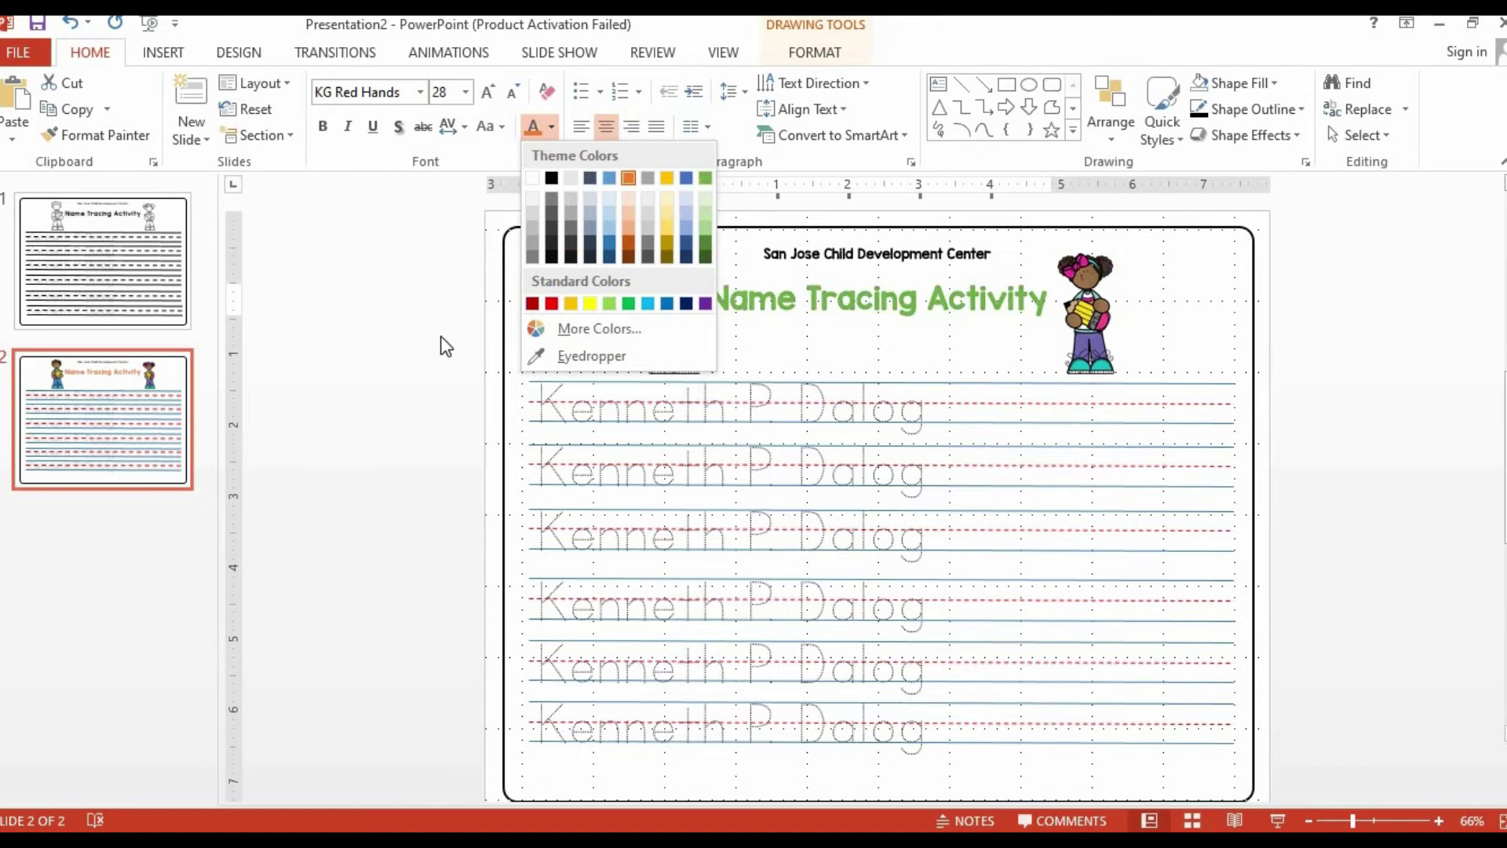
click(412, 329)
click(958, 379)
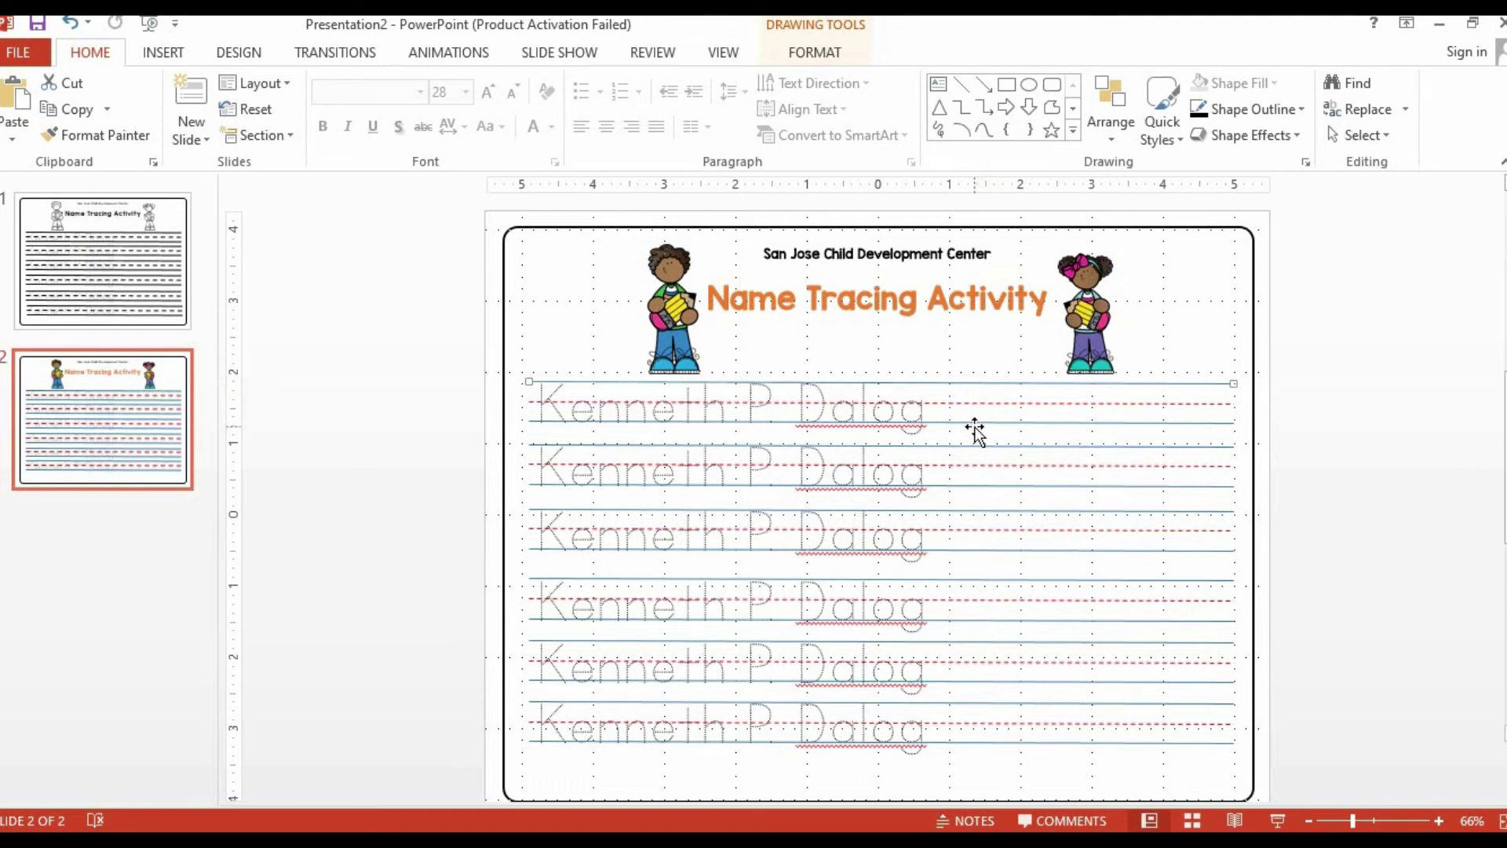
click(364, 335)
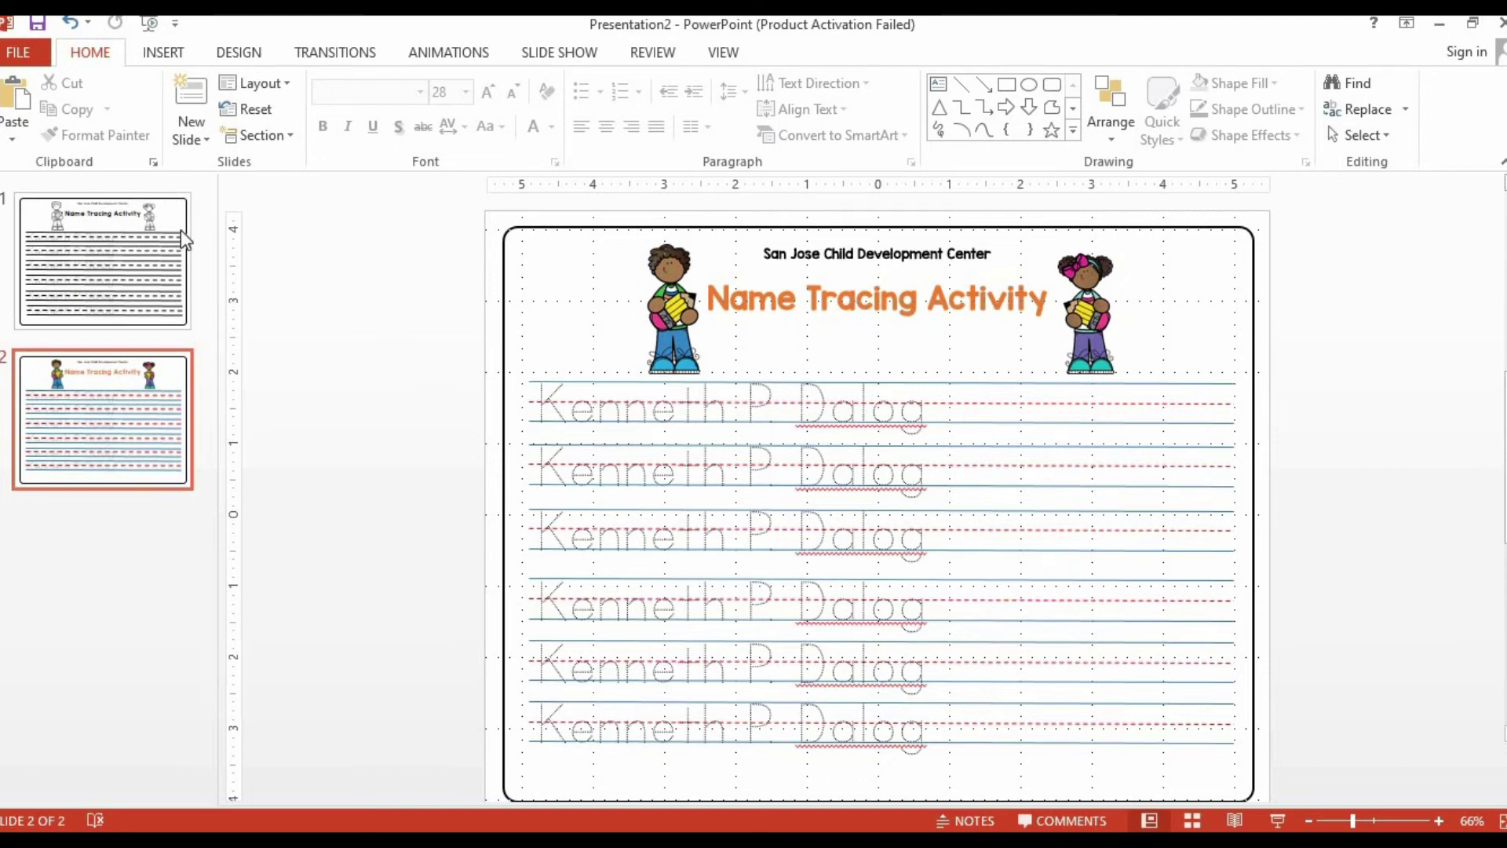
Check the print preview and print settings for the colored worksheet, and return to the slide.
click(29, 58)
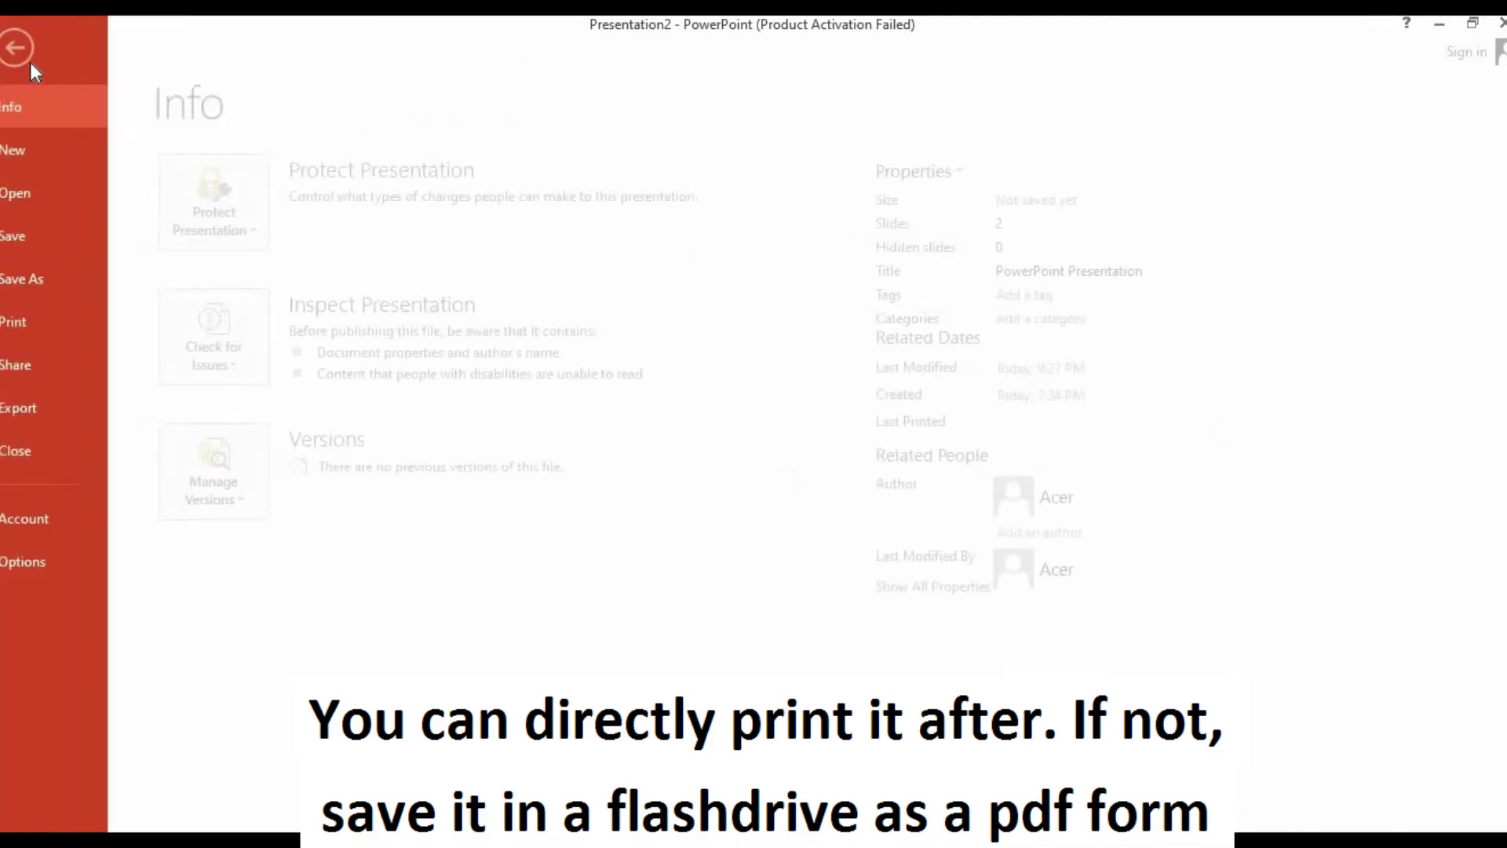
click(33, 323)
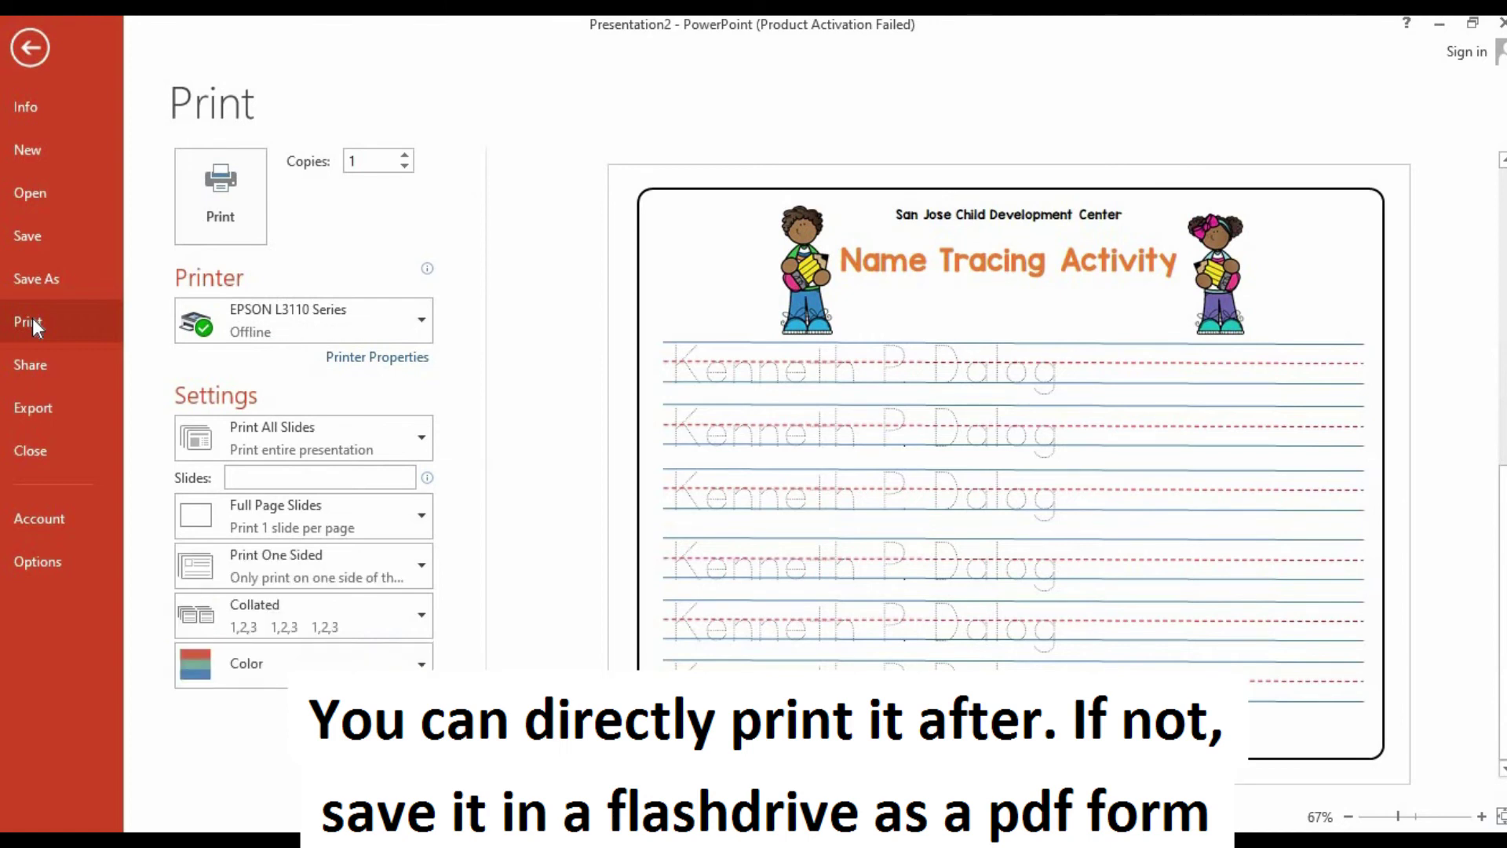
click(29, 50)
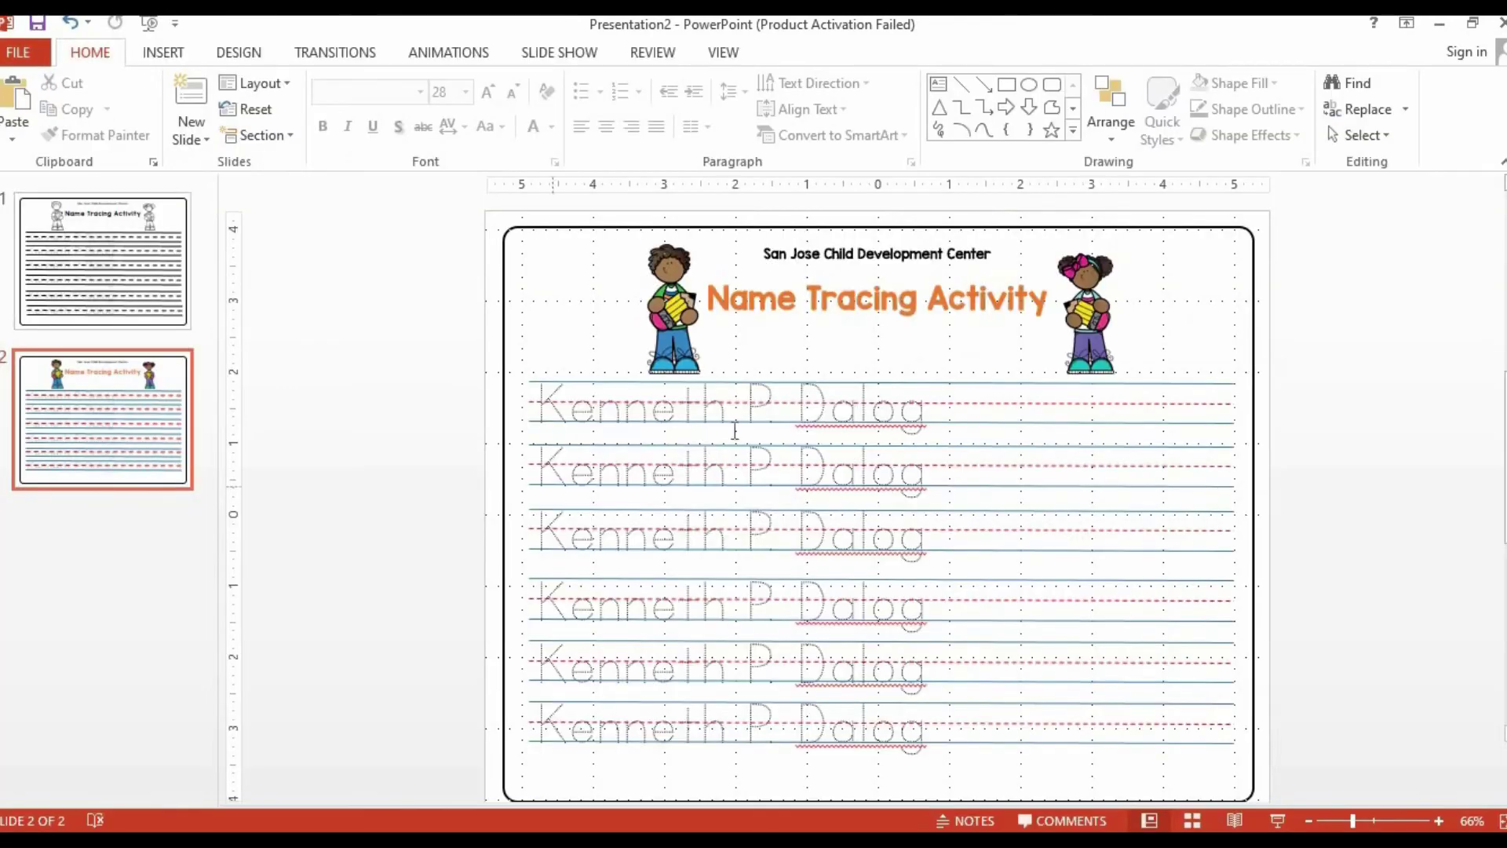
click(735, 431)
click(730, 419)
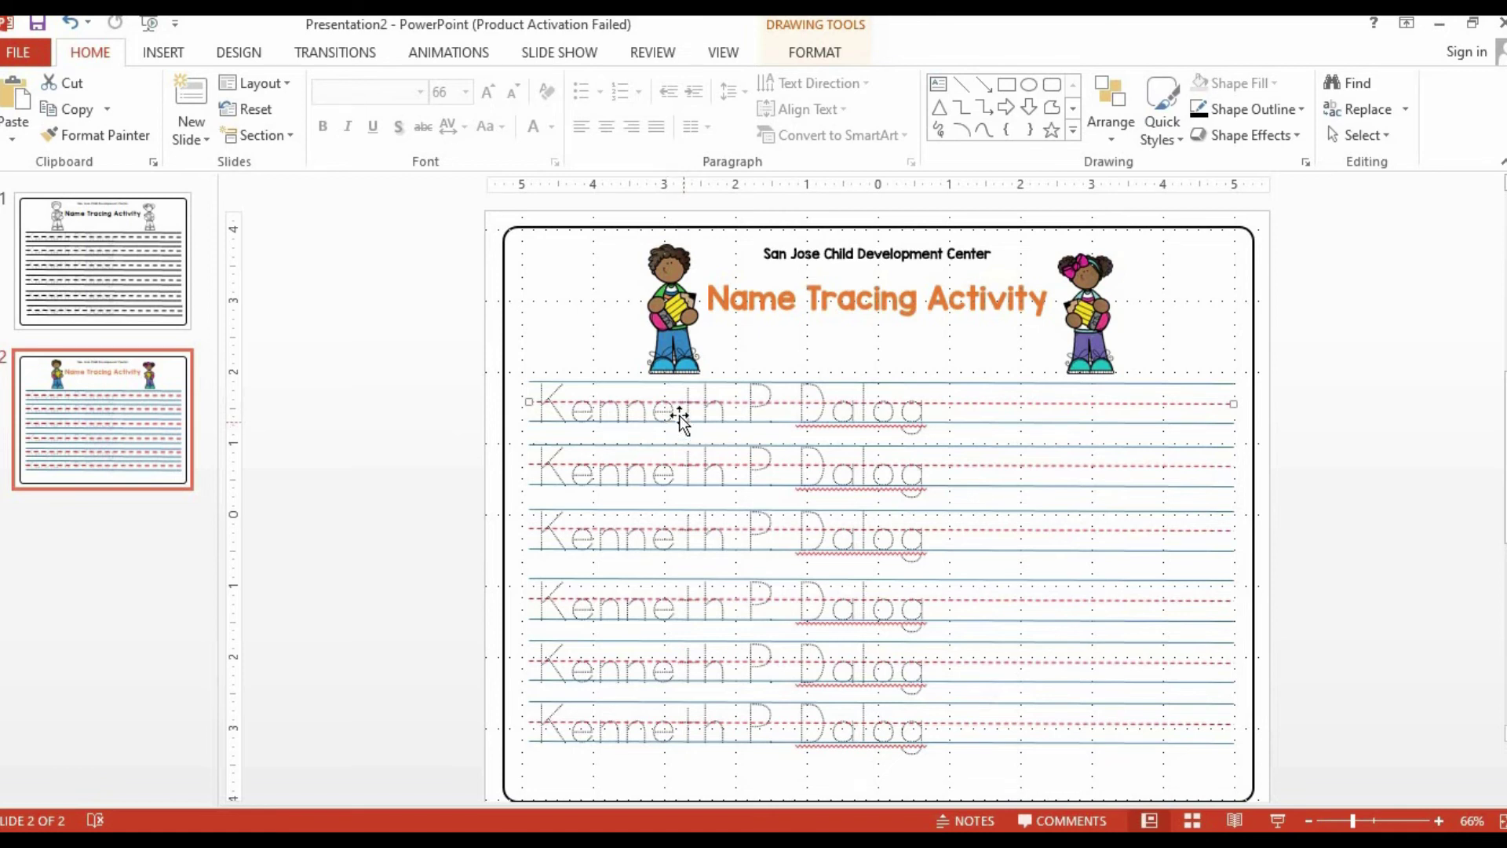
click(676, 463)
click(676, 539)
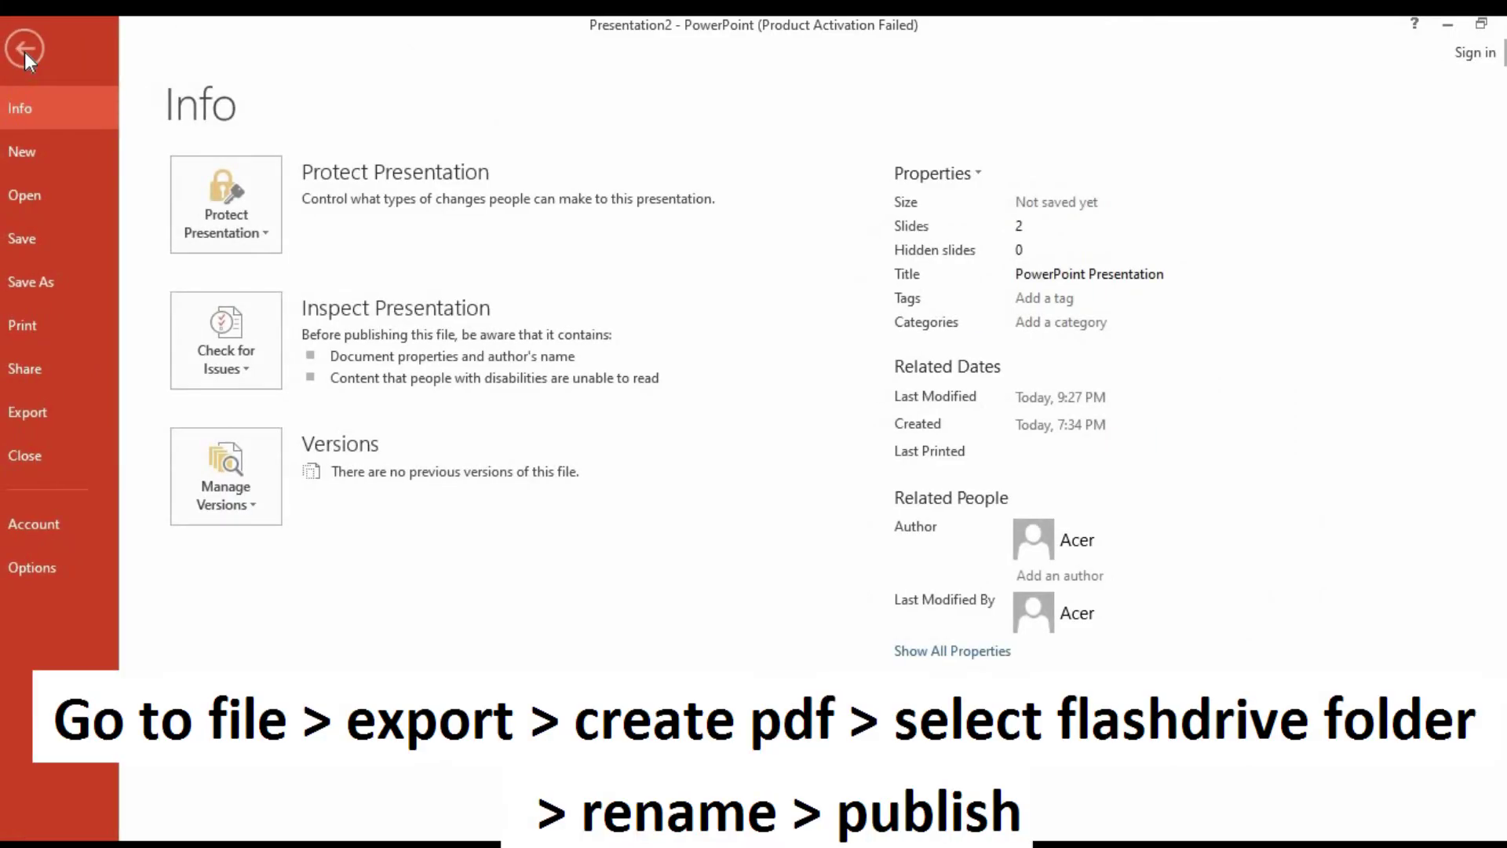
Start exporting the presentation as a PDF document and choose the Desktop as the destination folder.
click(22, 413)
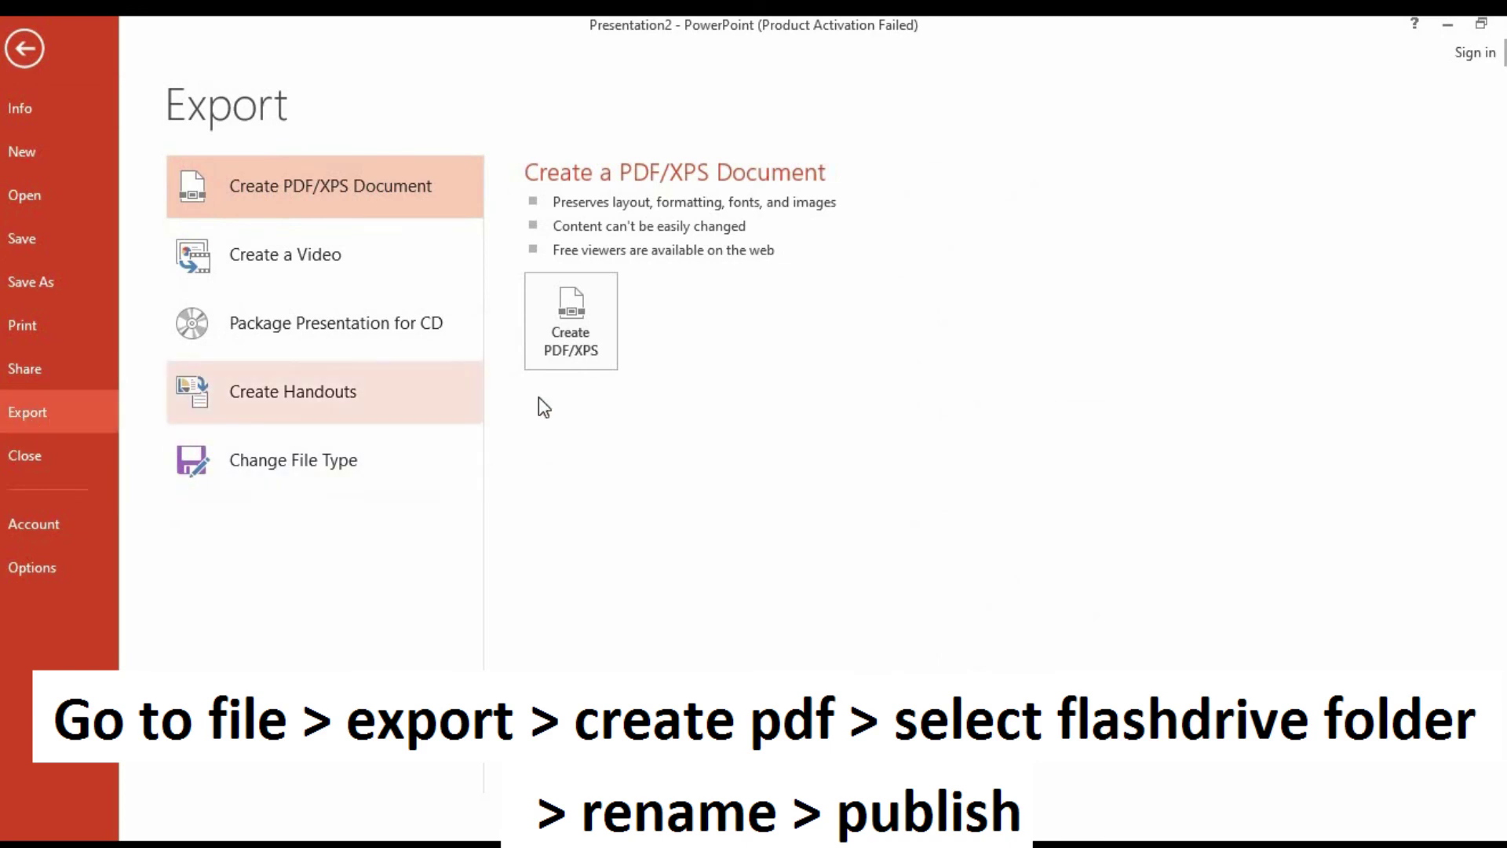
click(573, 338)
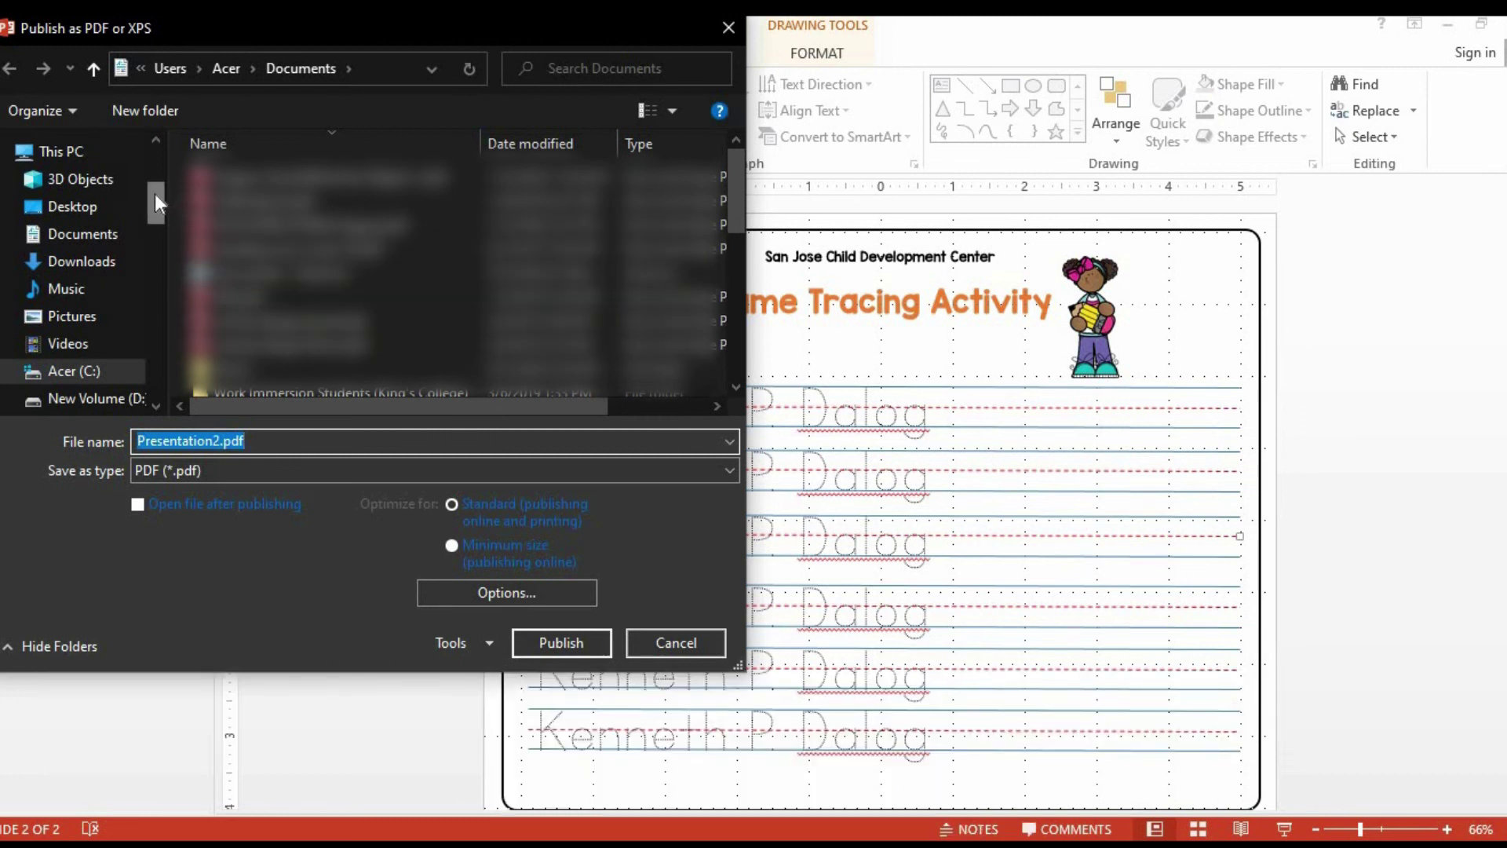
drag(158, 211, 157, 227)
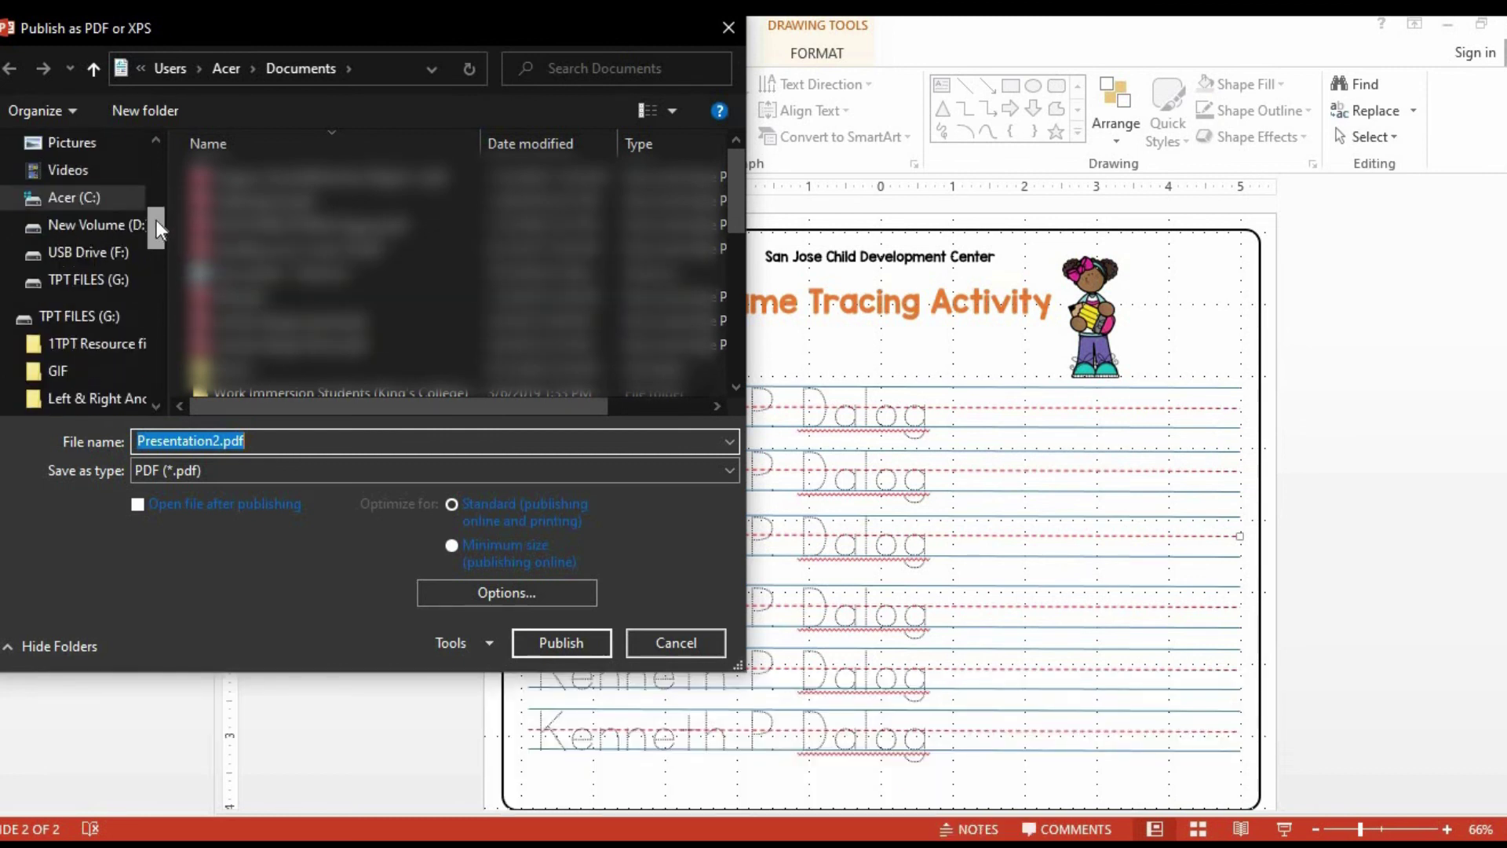
click(111, 251)
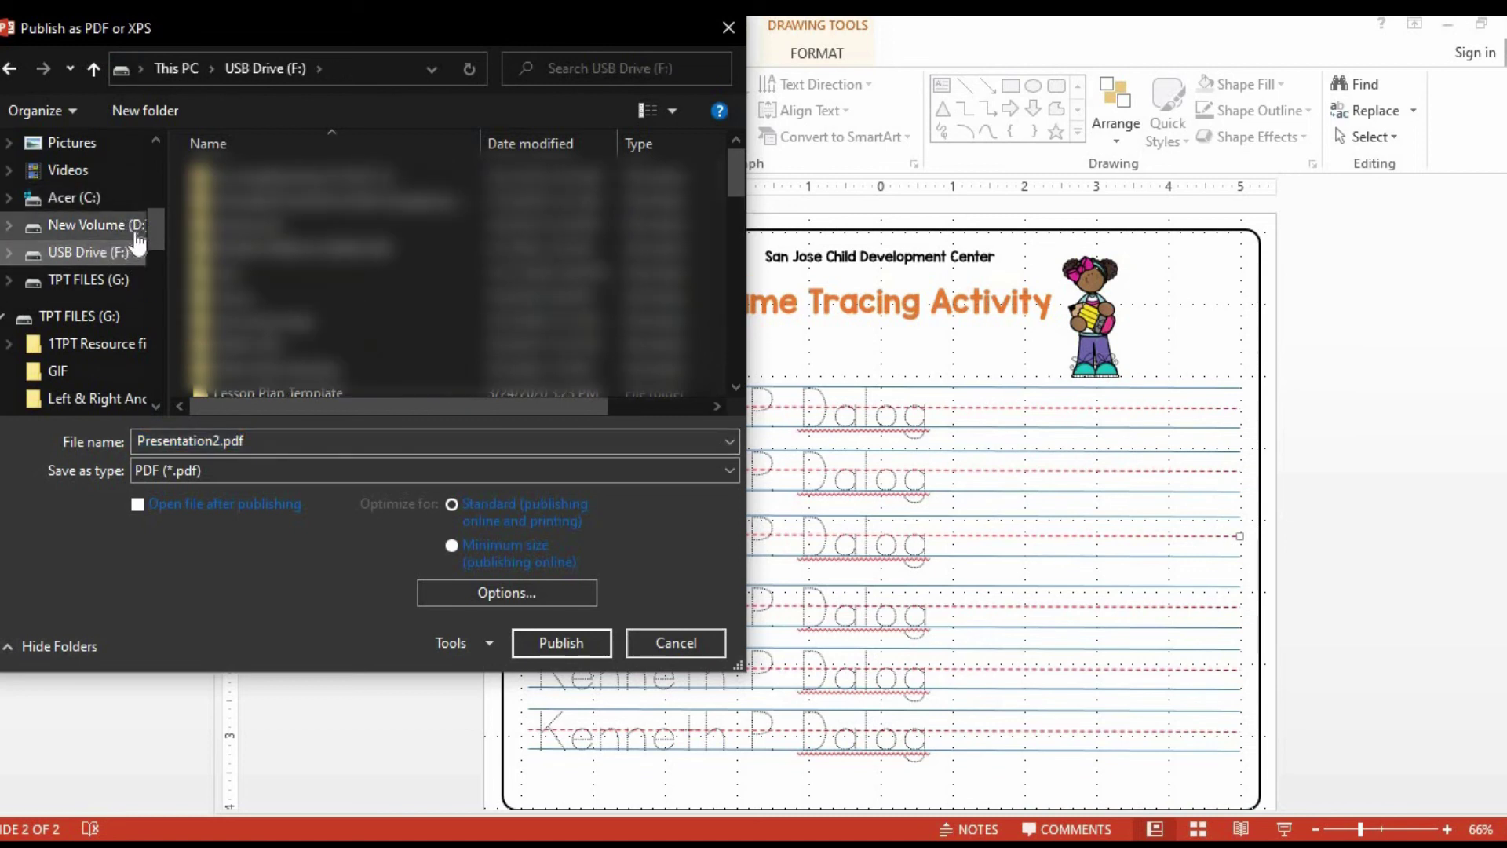
drag(158, 229, 167, 163)
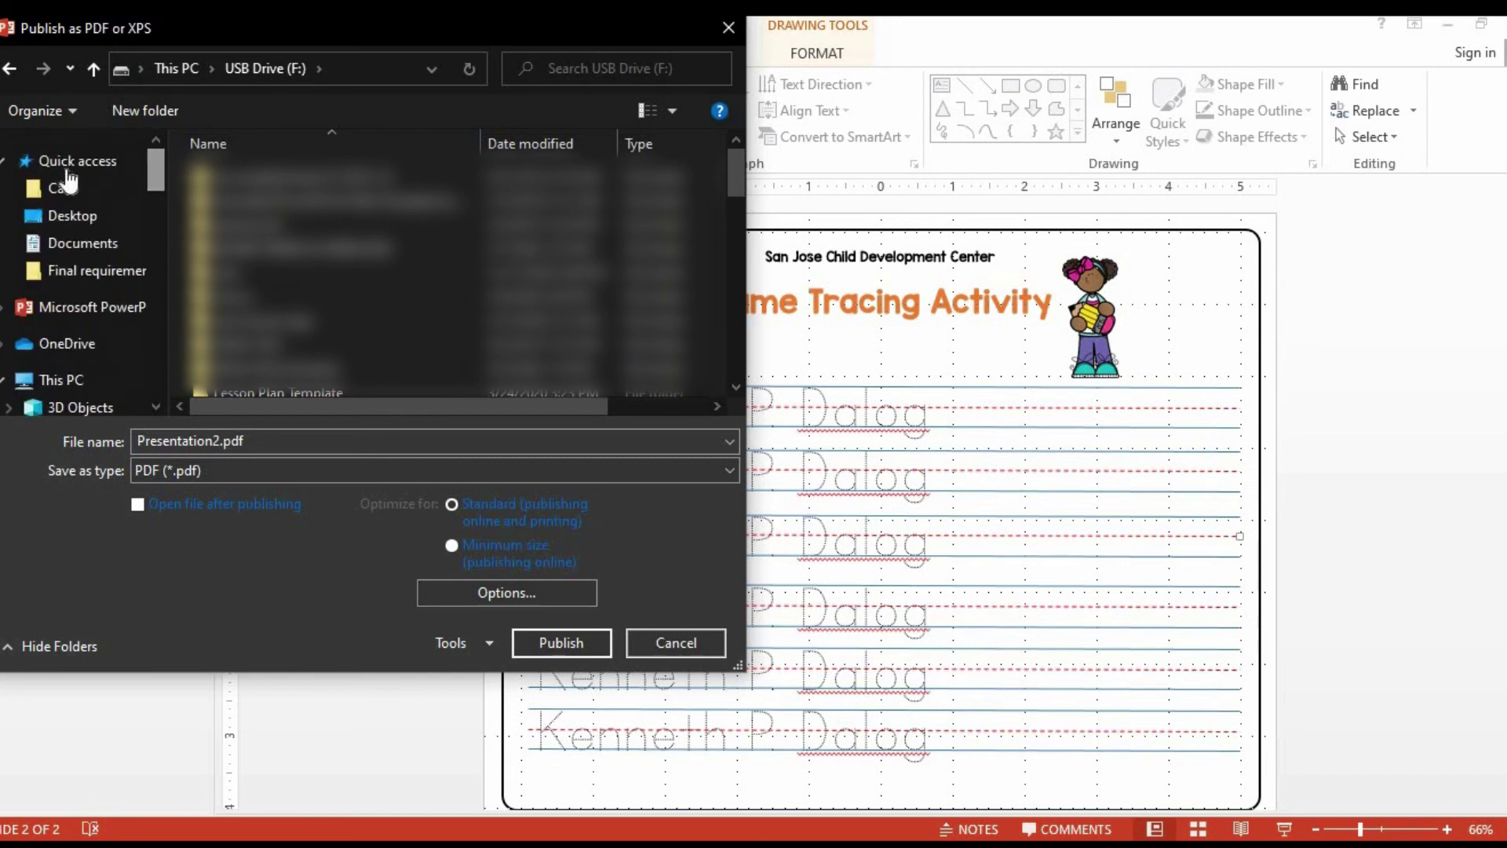
click(69, 215)
Name the PDF file "Name Tracing Activity" and publish it.
click(276, 446)
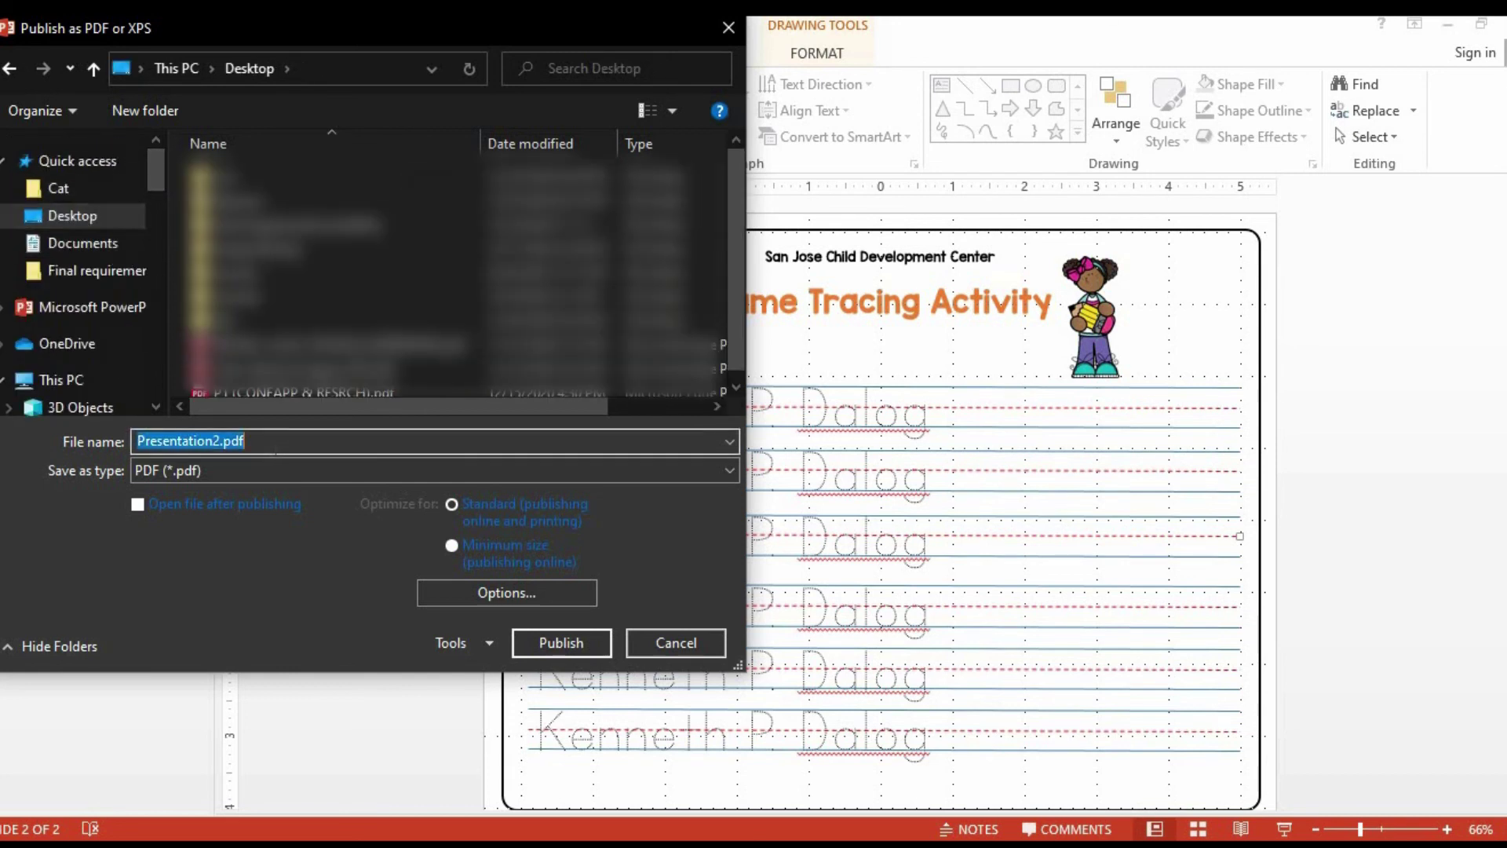
text(Traa)
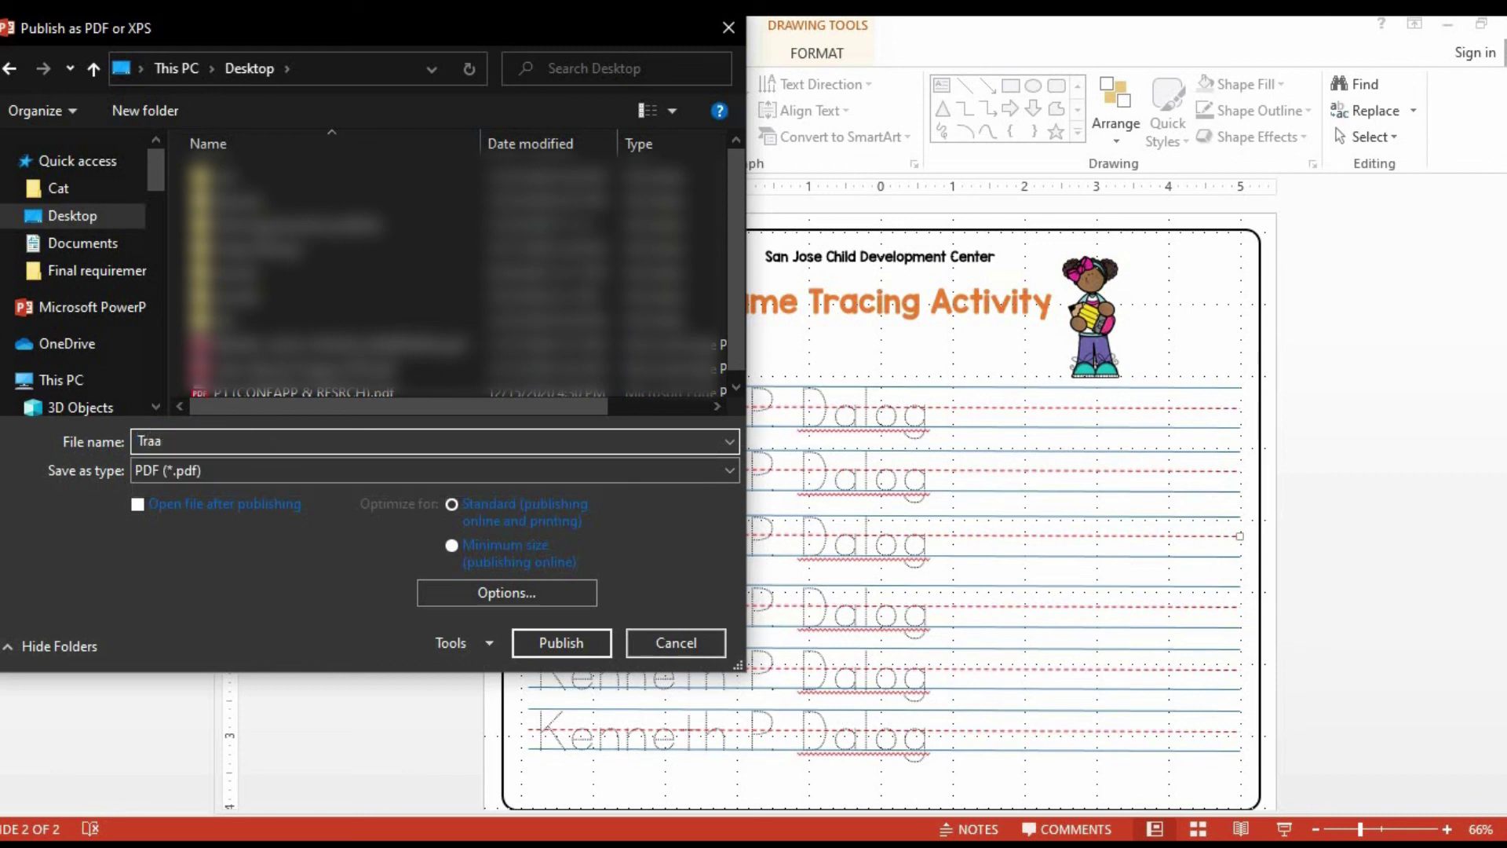
key(BackSpace)
text(cing)
click(138, 440)
text(Name)
key(End)
text(Activ)
text(ty)
key(BackSpace)
key(BackSpace)
text(ity)
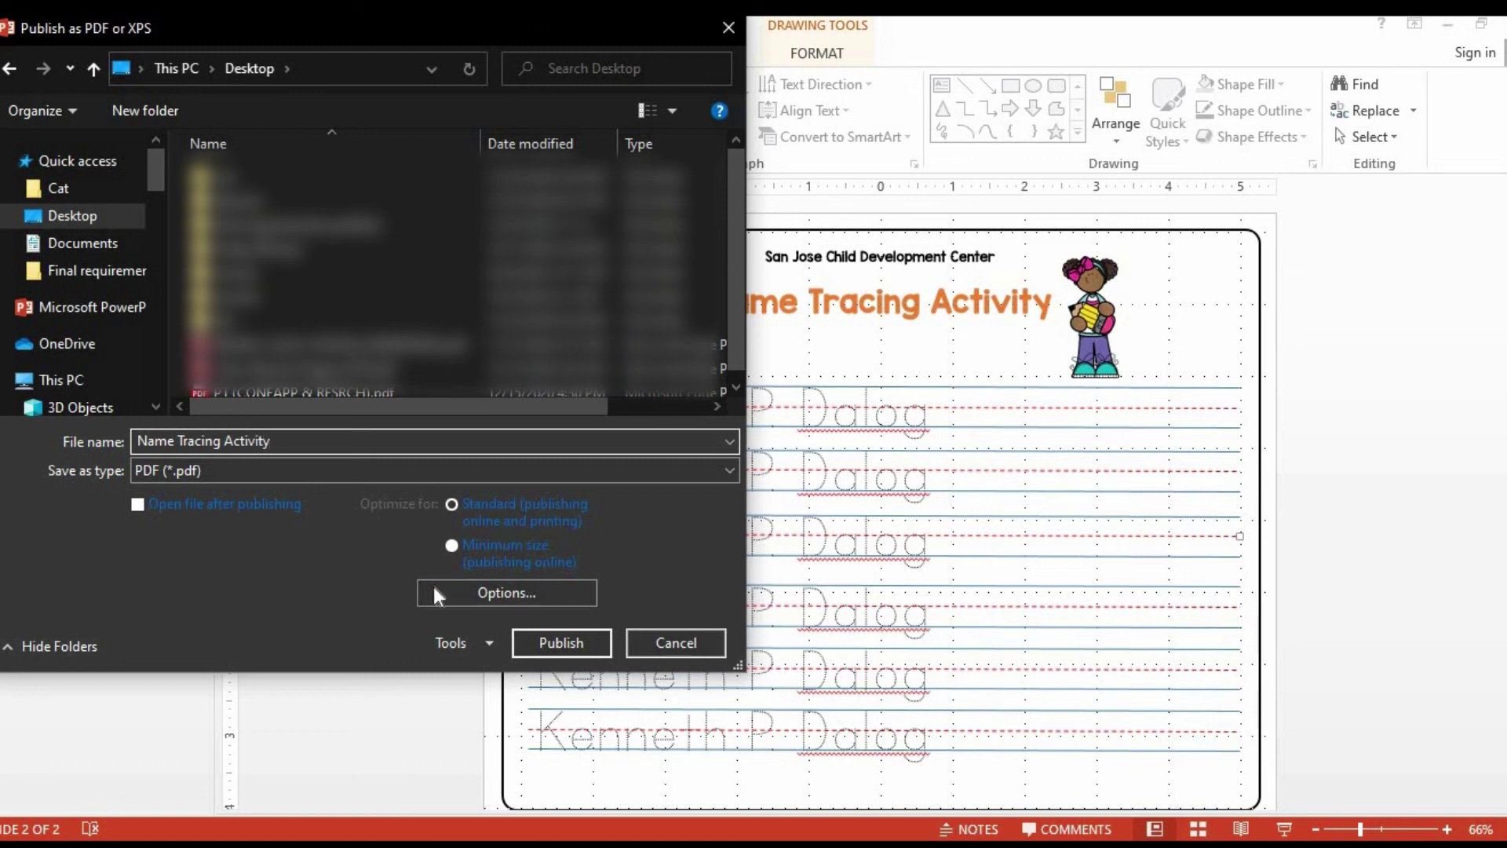
click(518, 638)
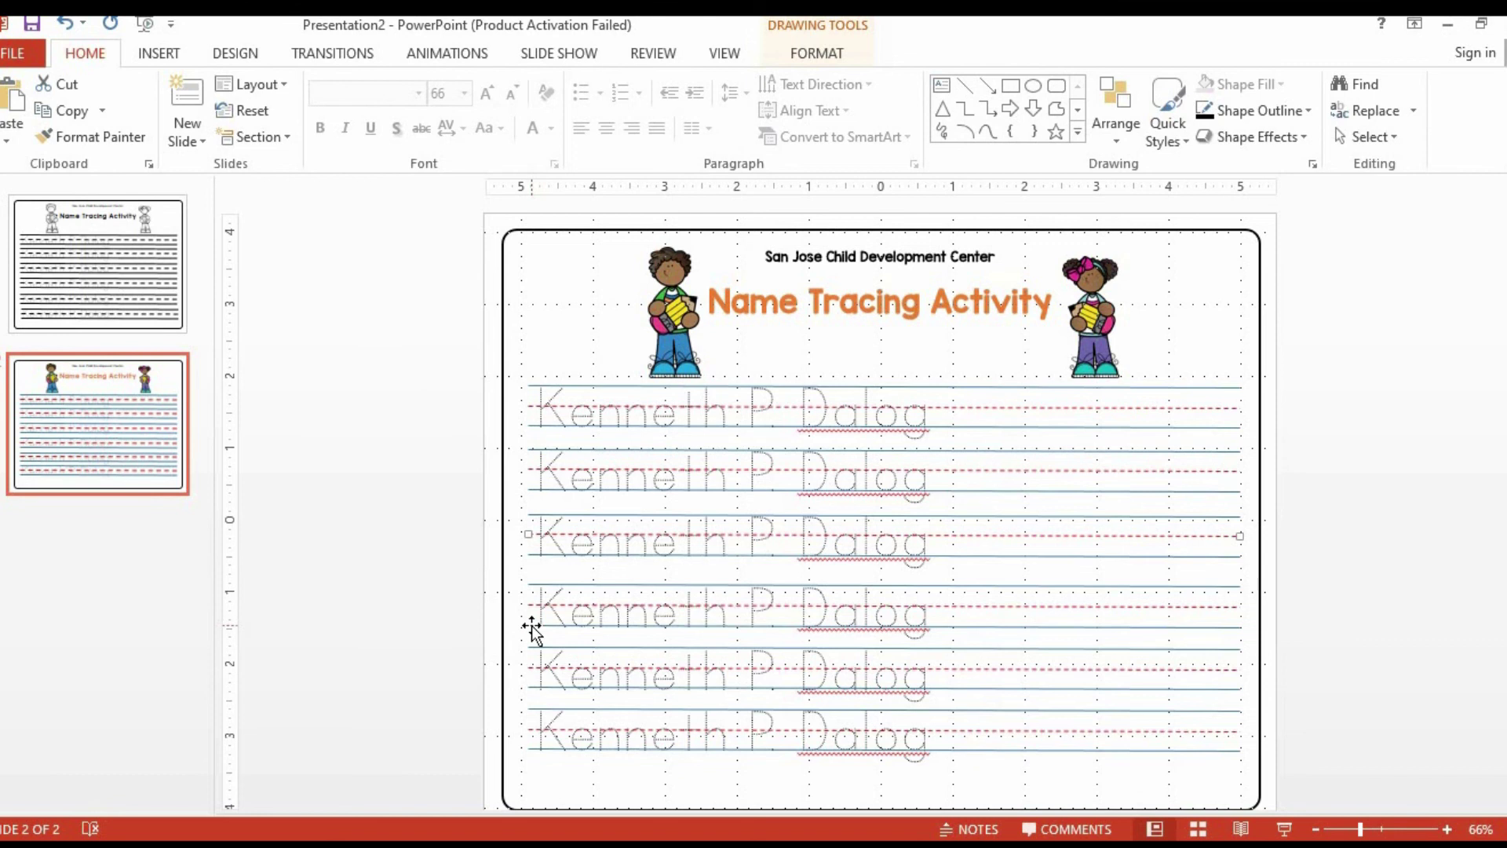
Minimize the open windows to reach the desktop and open the Name Tracing Activity PDF.
click(1448, 25)
click(1448, 25)
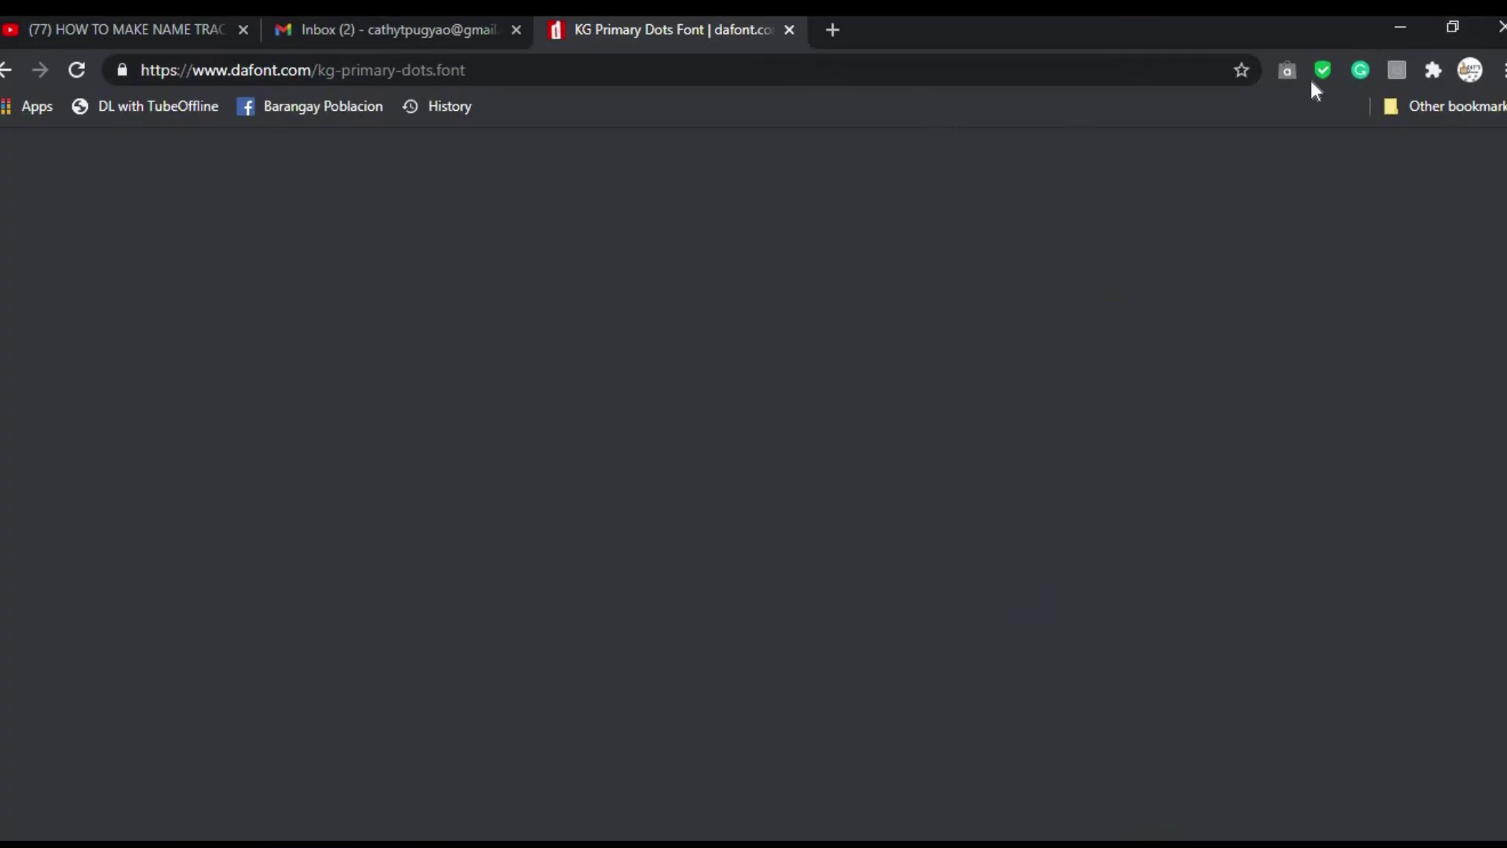
click(1400, 30)
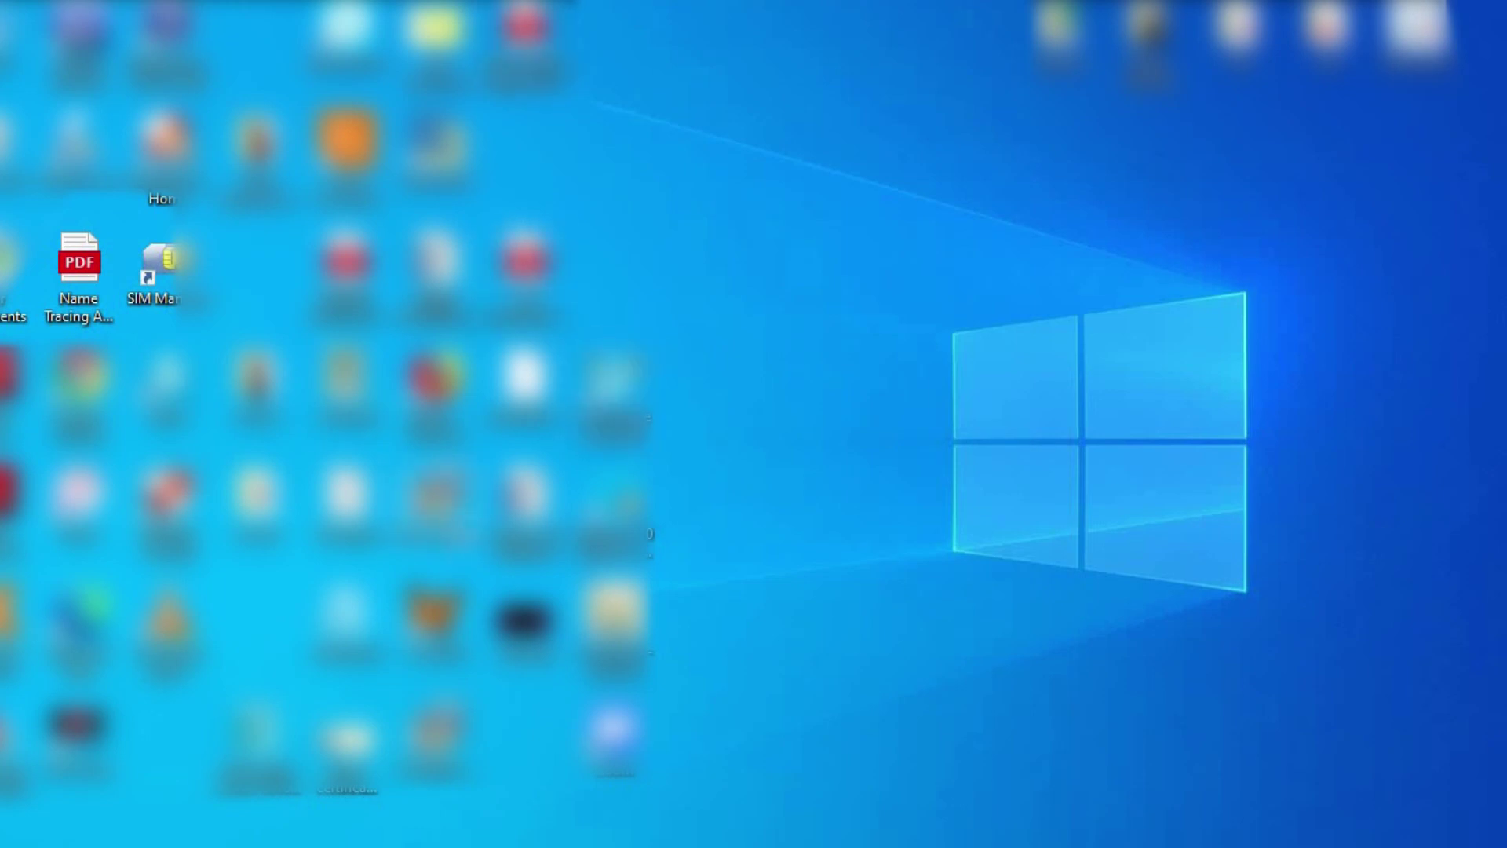
double_click(69, 266)
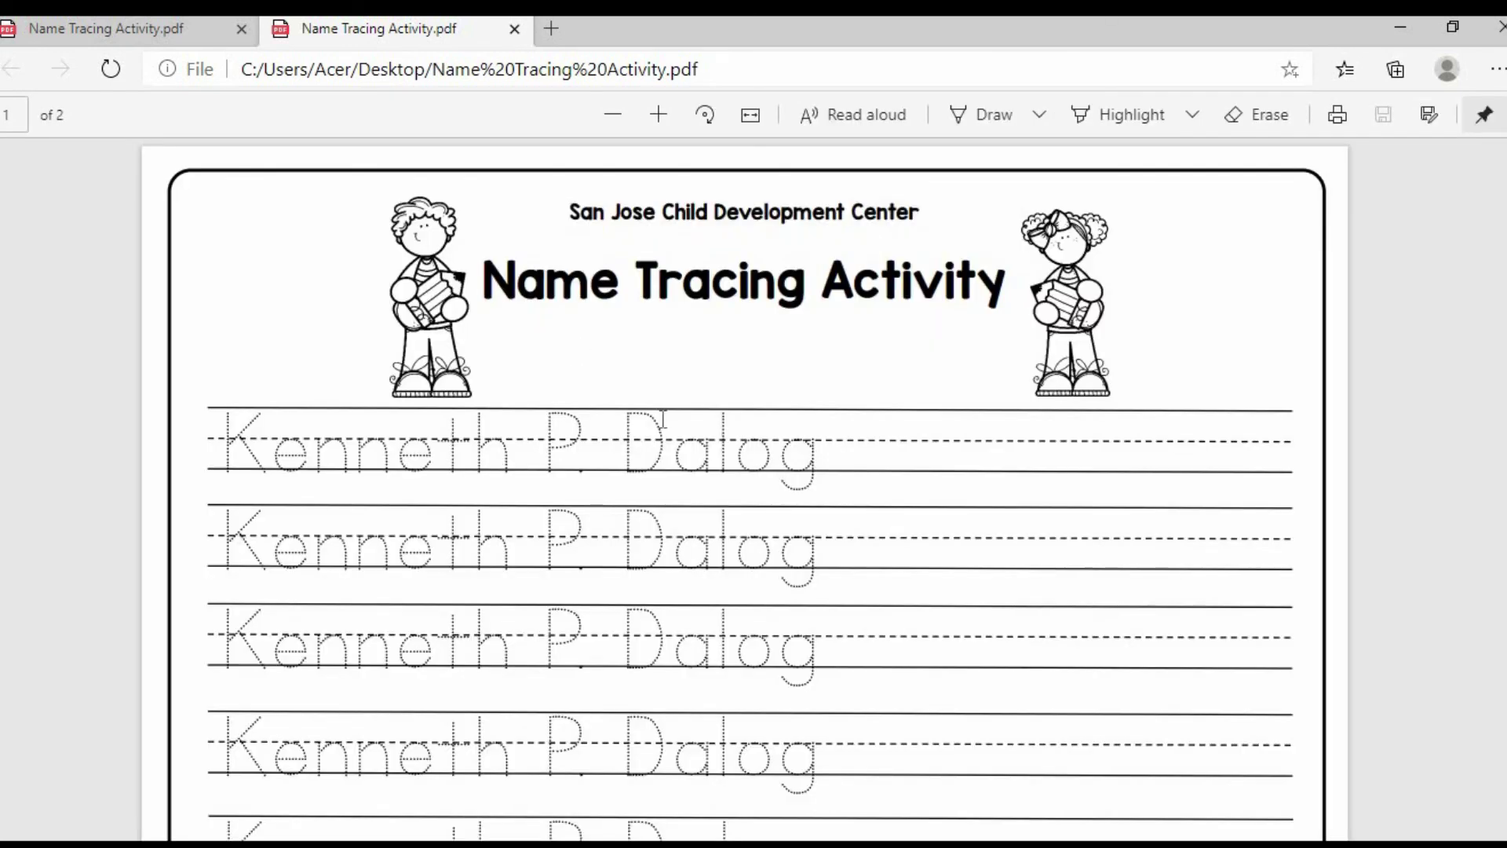
Examine both pages of the exported PDF, comparing the black-and-white worksheet with the colored version.
scroll(638, 423, down, 2)
scroll(637, 417, down, 2)
scroll(637, 417, up, 3)
mouse_move(700, 205)
mouse_down()
mouse_move(897, 218)
mouse_move(785, 224)
mouse_up()
drag(738, 271, 687, 295)
drag(514, 281, 490, 283)
click(417, 402)
drag(633, 516, 713, 533)
click(784, 571)
scroll(1072, 582, down, 10)
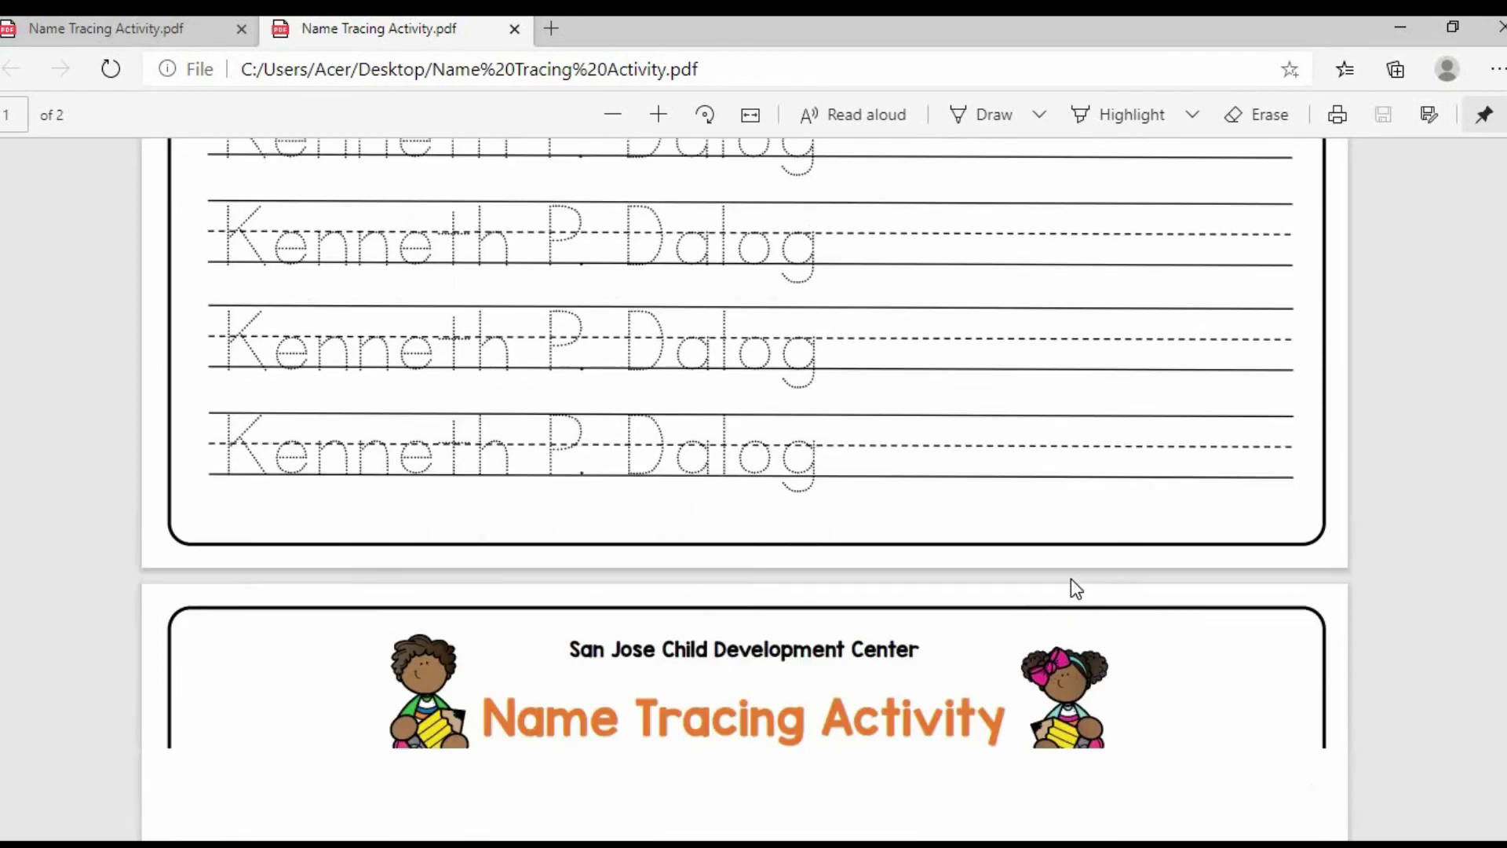
scroll(1075, 593, down, 5)
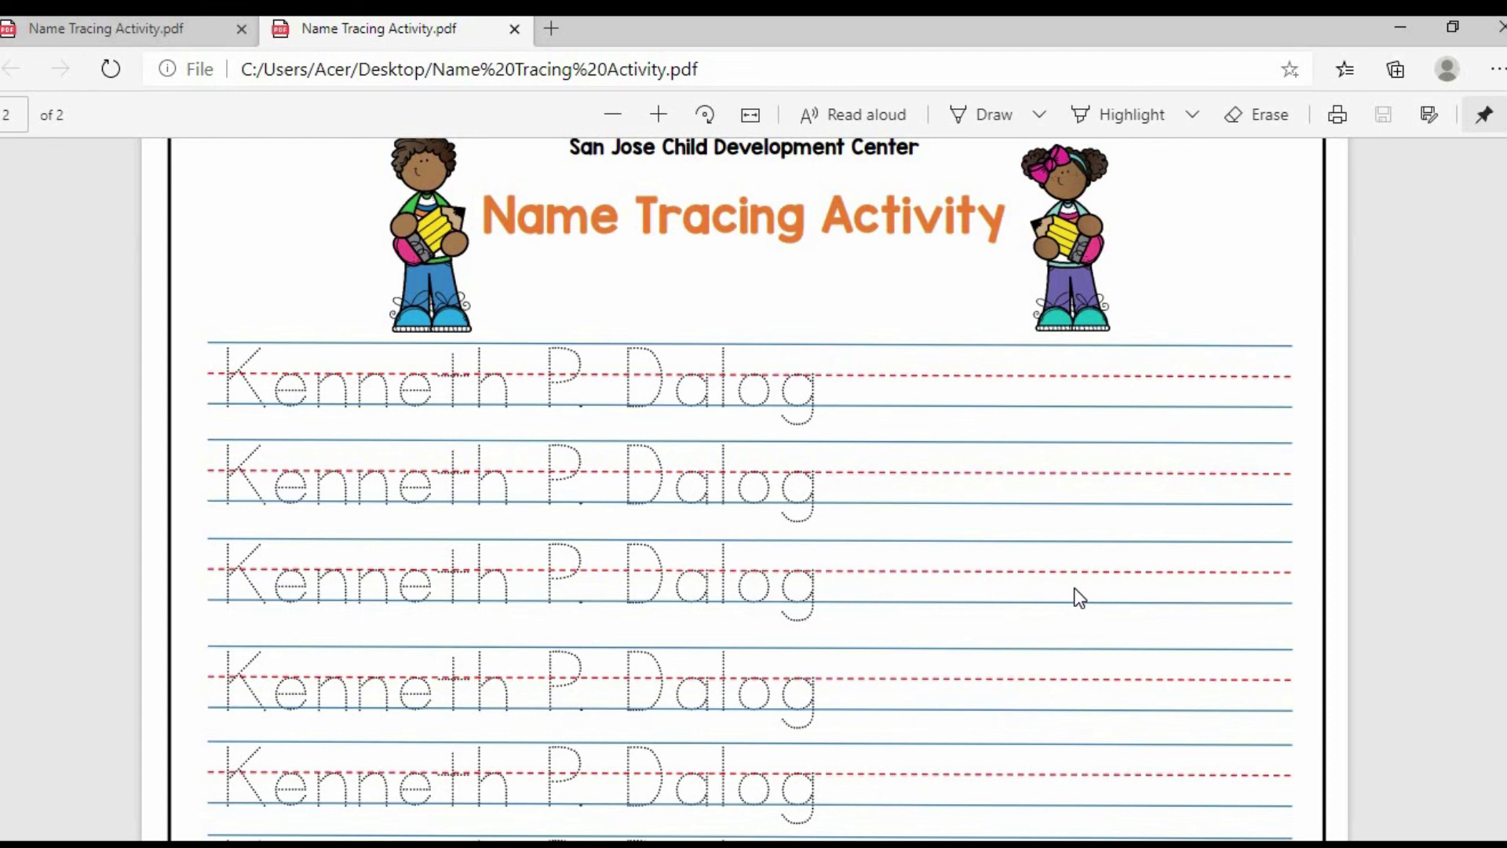
scroll(1071, 576, up, 5)
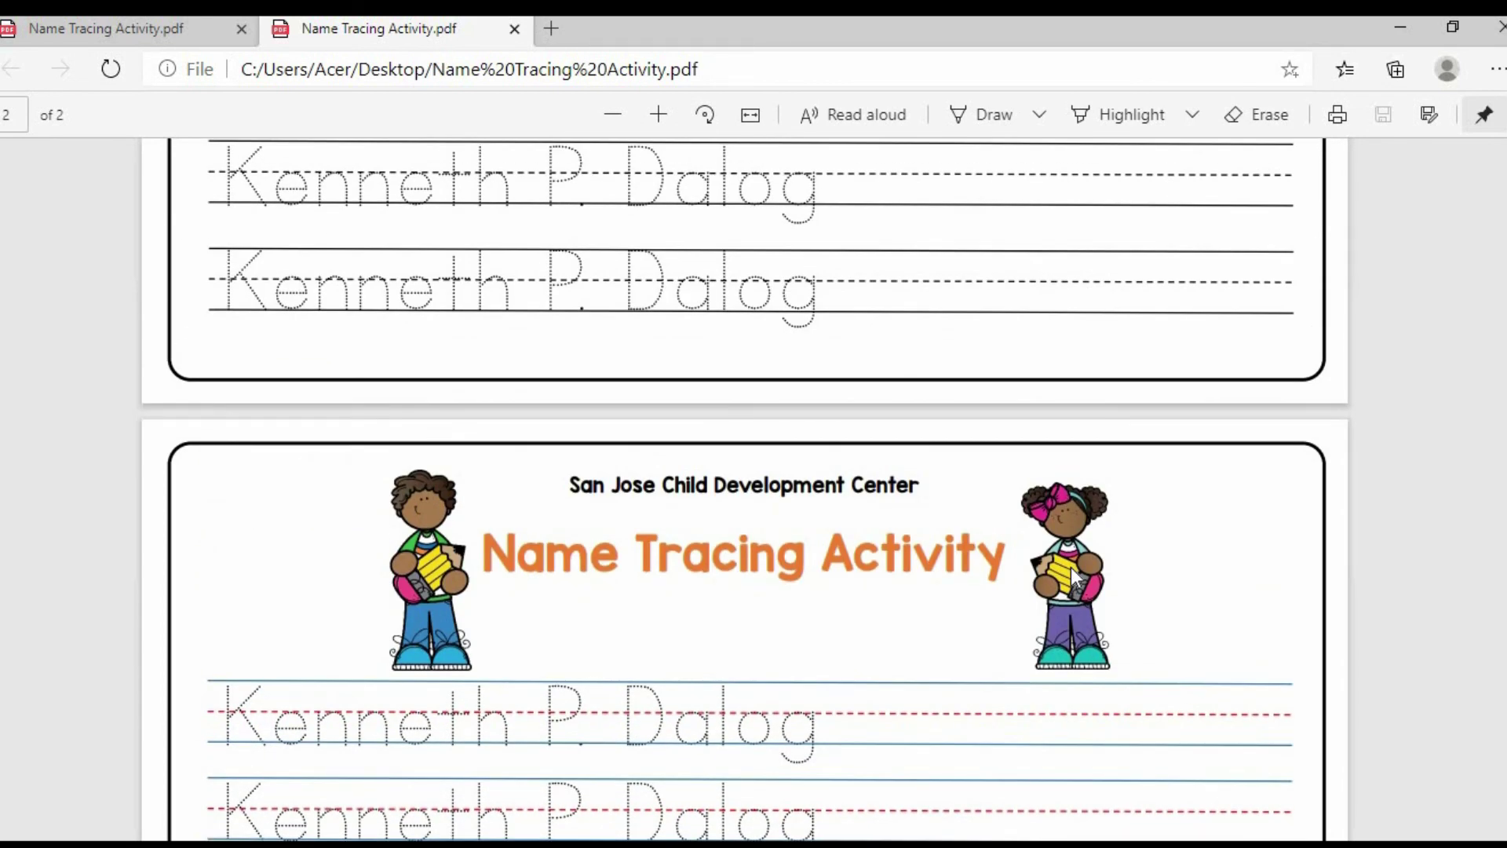
scroll(1073, 578, up, 10)
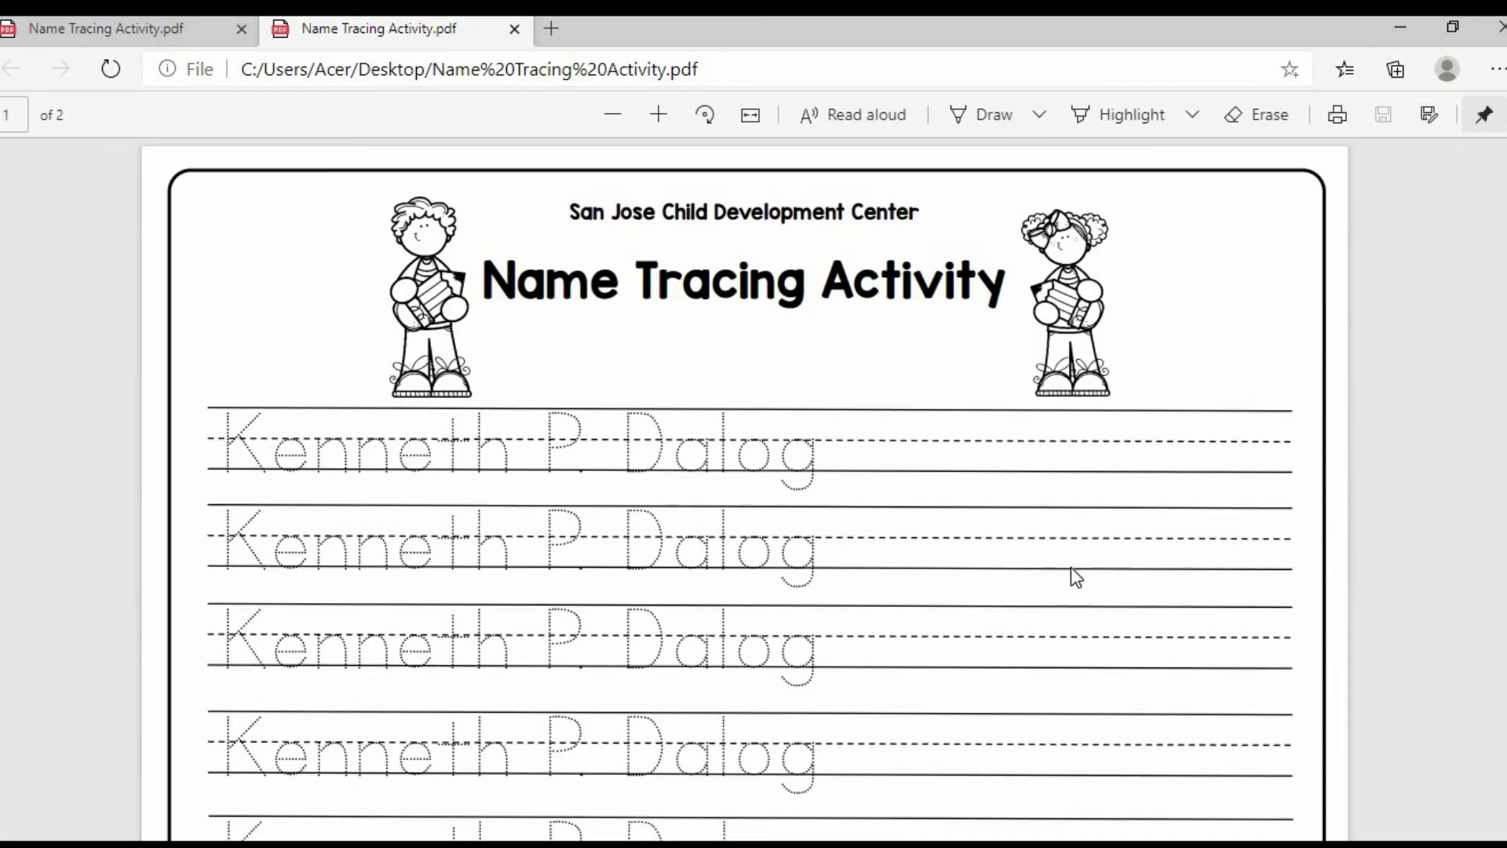
scroll(1070, 569, down, 10)
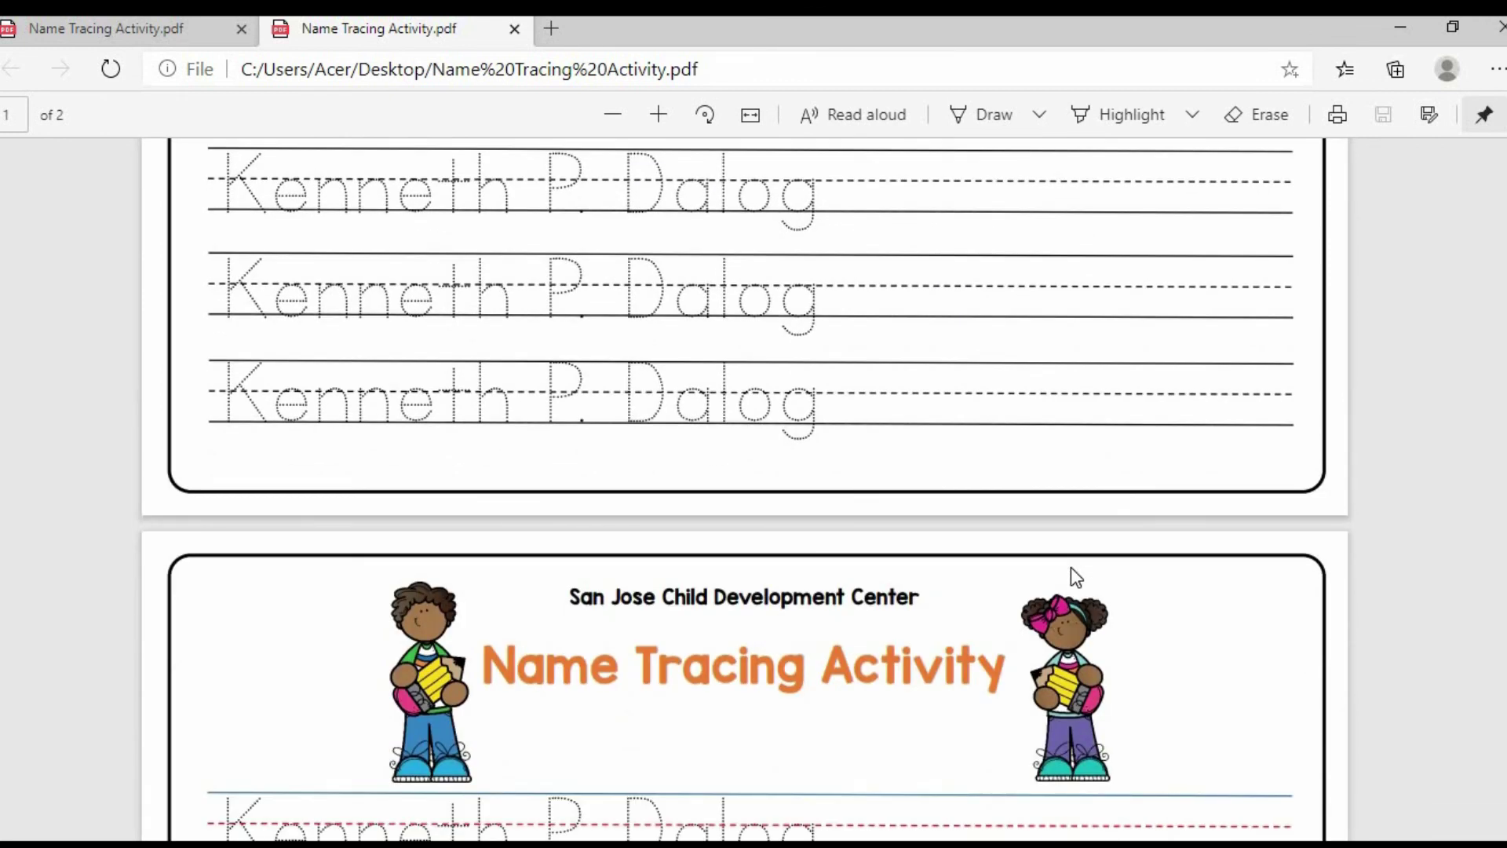
scroll(1073, 576, up, 10)
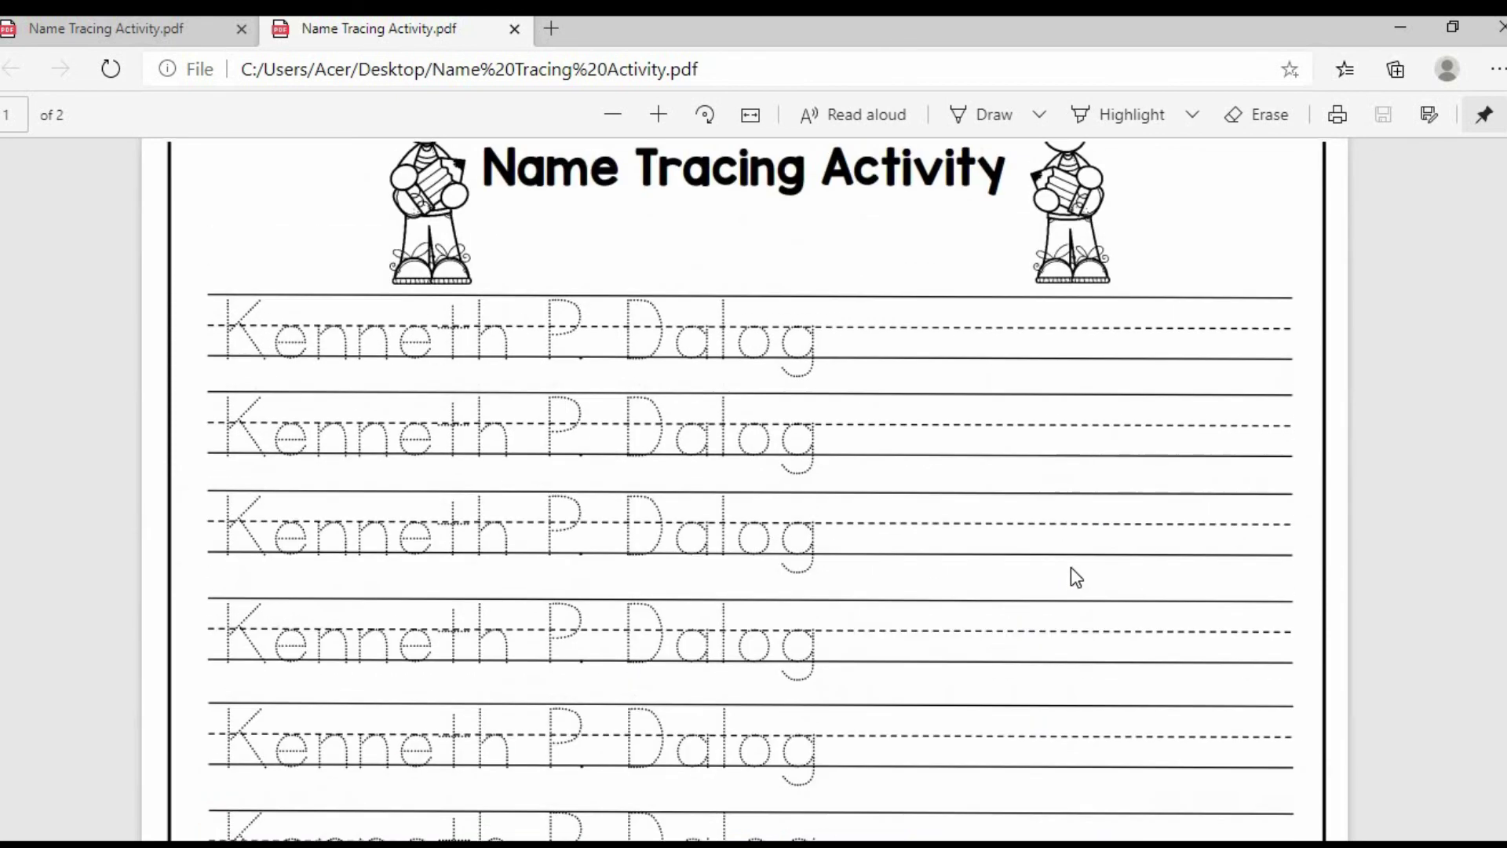